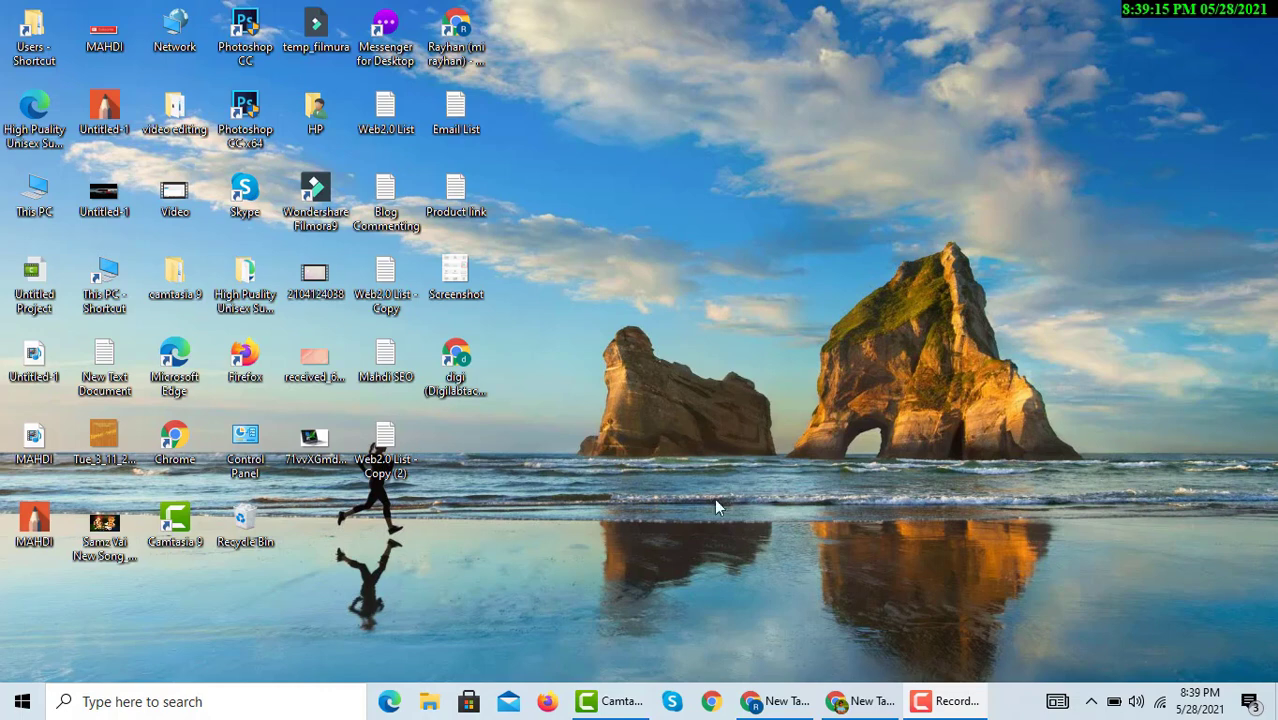
Step: Switch to the Google Chrome window, search the web for "remove bg" and open the remove.bg website
{"action": "mouse_move", "coordinate": [847, 705]}
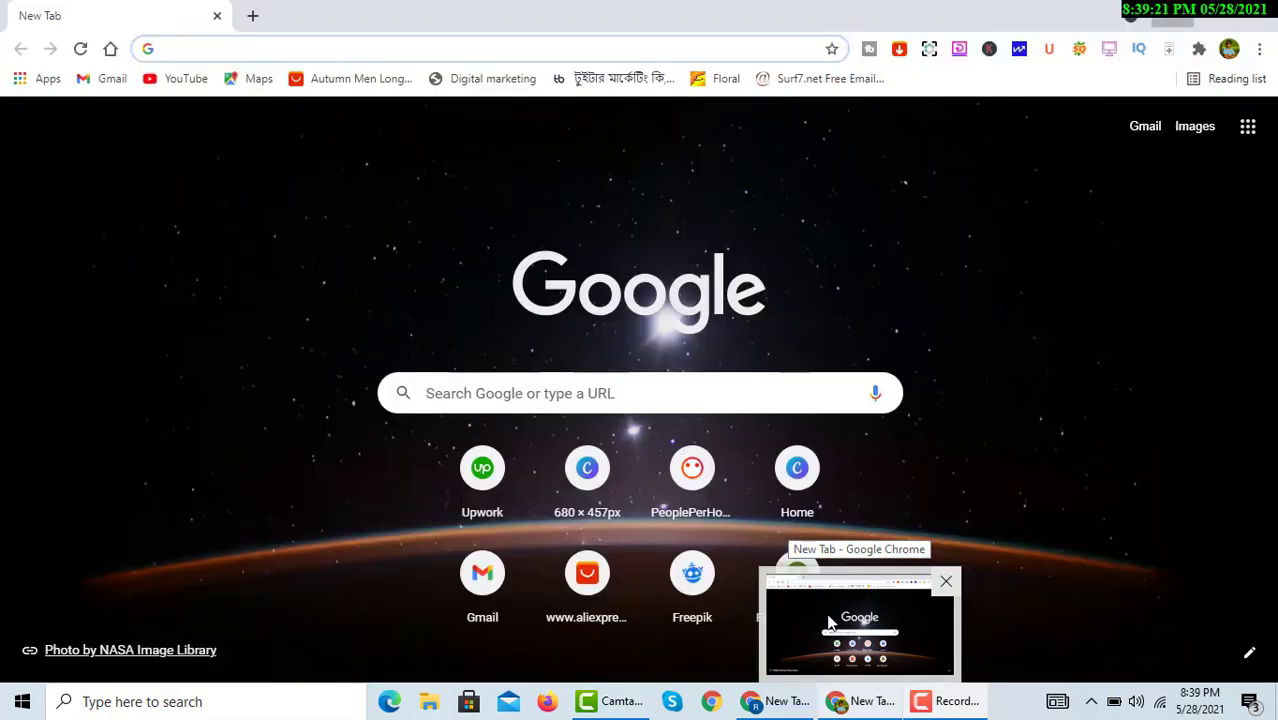
{"action": "left_click", "coordinate": [828, 623]}
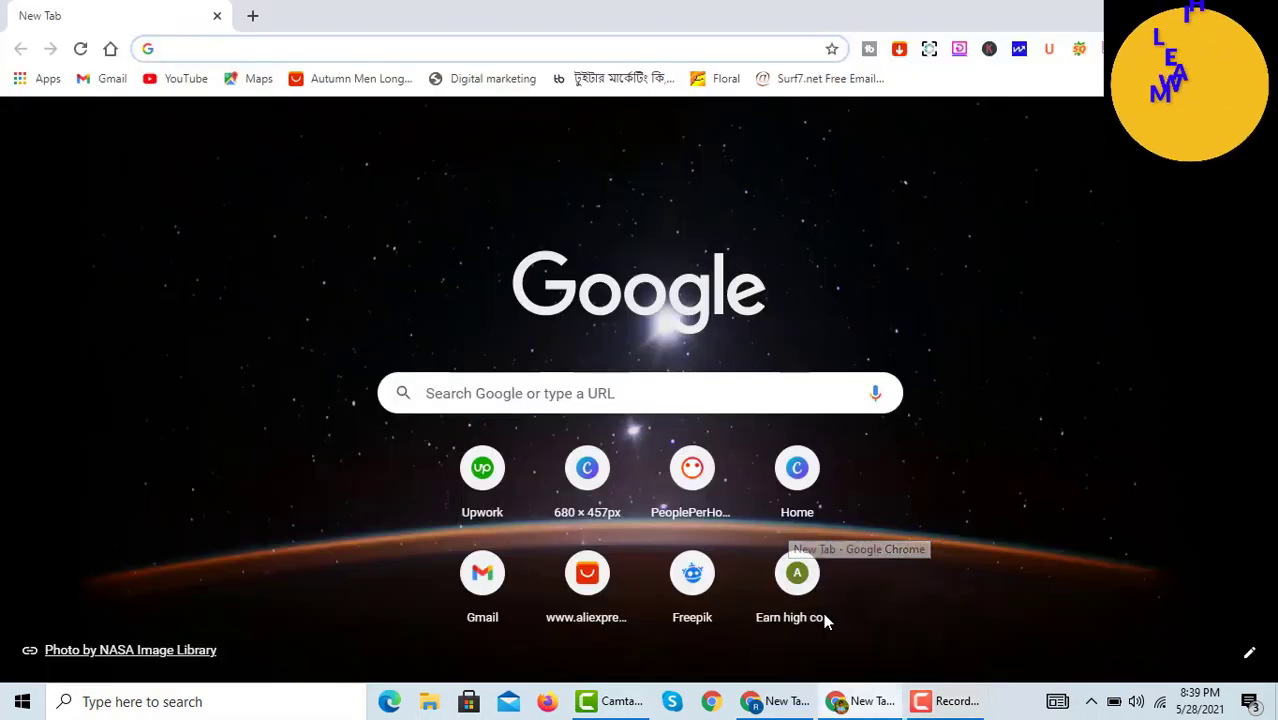
{"action": "left_click", "coordinate": [171, 50]}
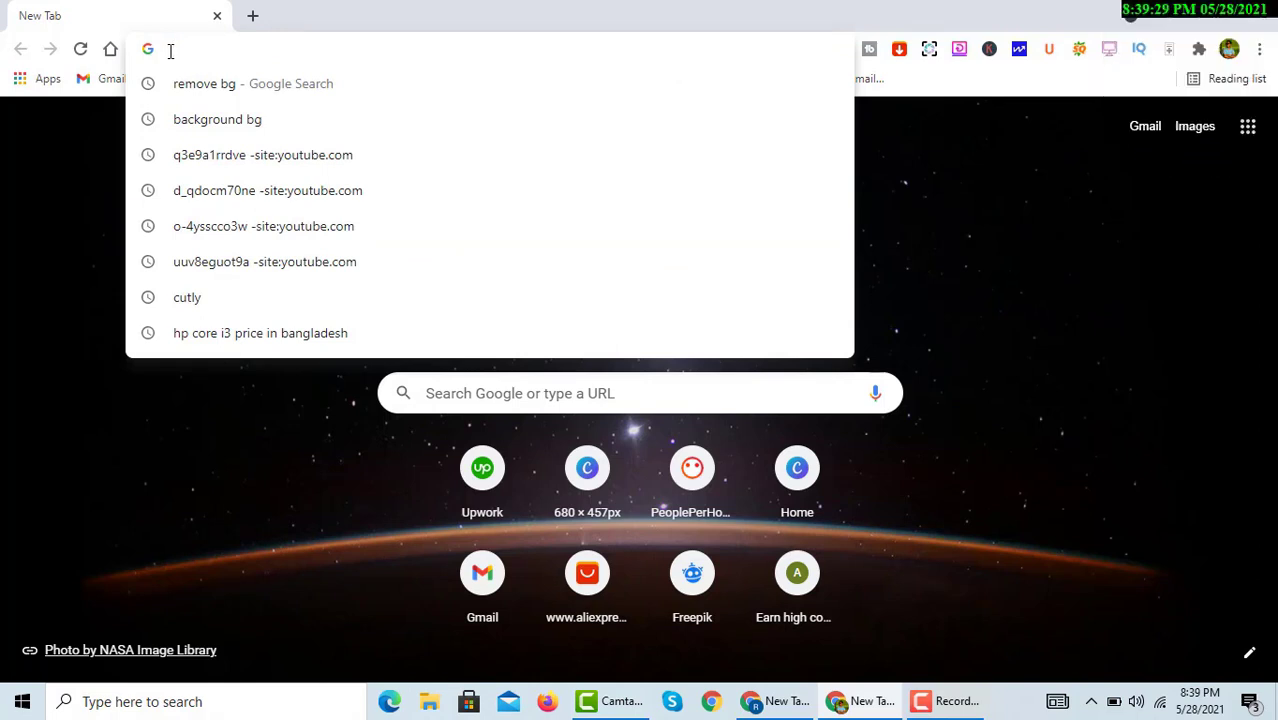
{"action": "type", "text": "remove bg"}
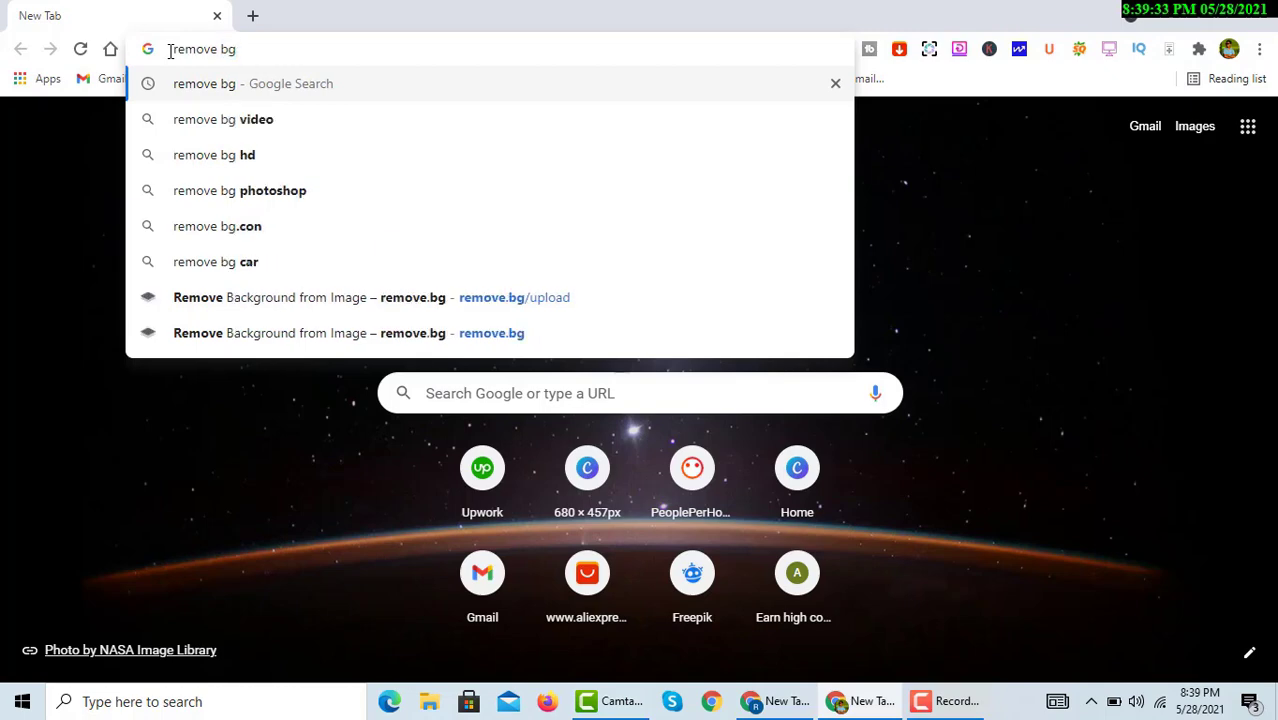
{"action": "key", "text": "Return"}
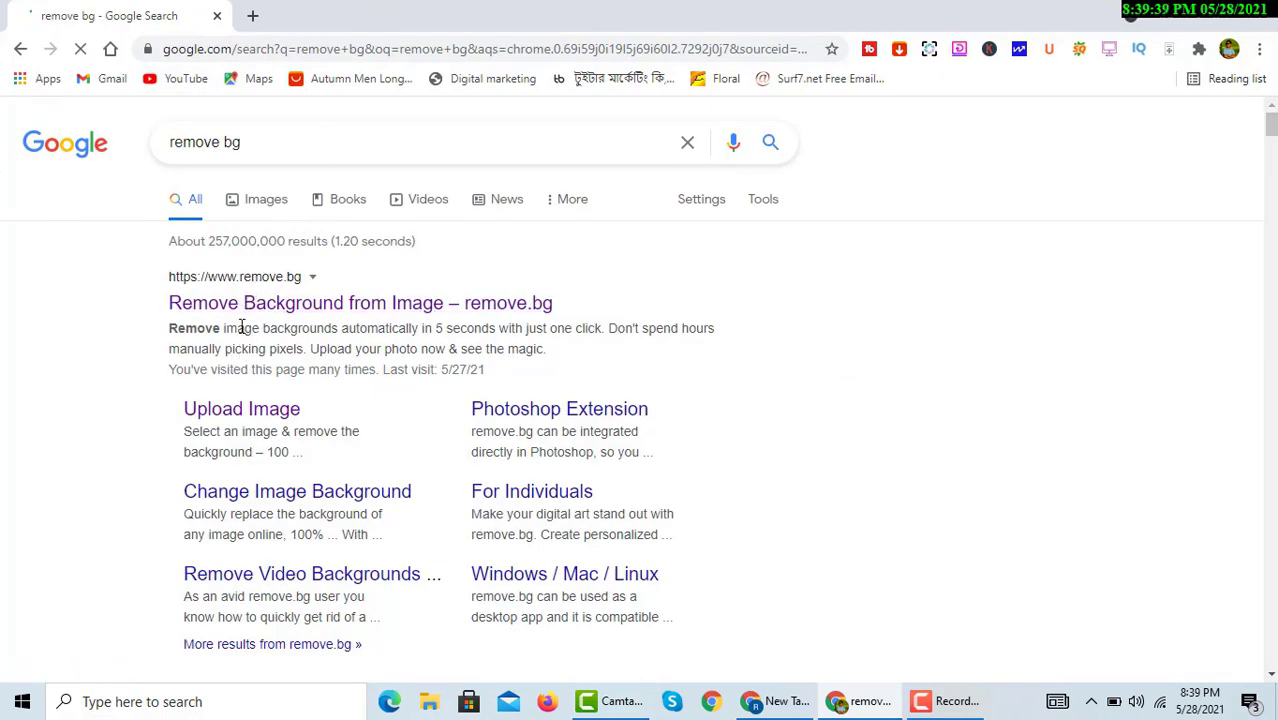
{"action": "left_click", "coordinate": [424, 303]}
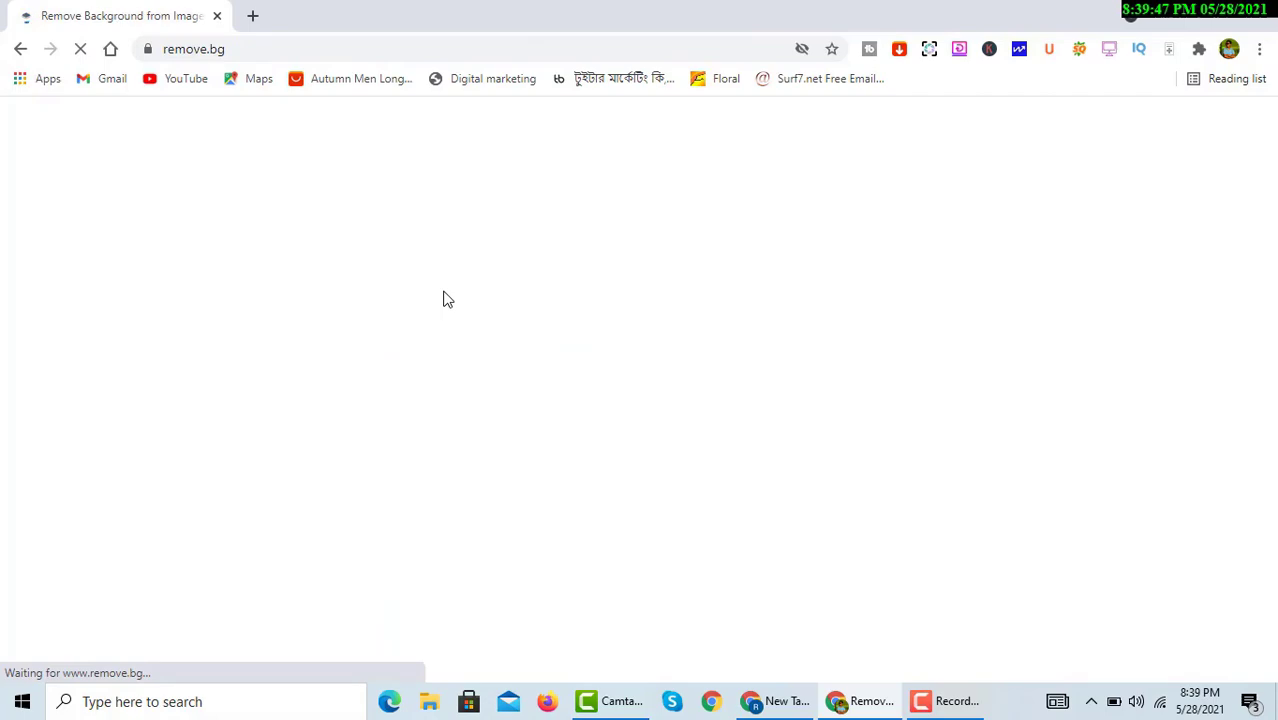
Step: Upload the portrait photo IMG_1115~2 from the Pictures folder for background removal
{"action": "scroll", "coordinate": [787, 397], "scroll_direction": "down", "scroll_amount": 3}
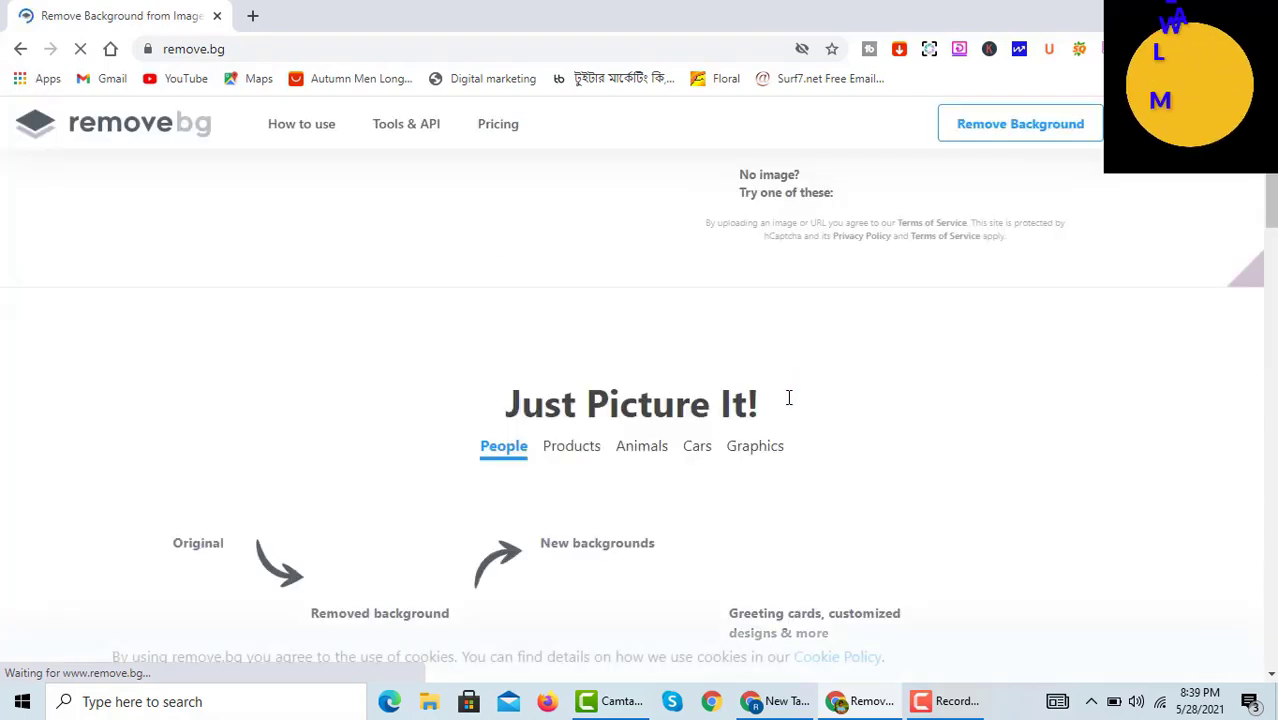
{"action": "scroll", "coordinate": [822, 388], "scroll_direction": "up", "scroll_amount": 3}
{"action": "scroll", "coordinate": [830, 380], "scroll_direction": "up", "scroll_amount": 1}
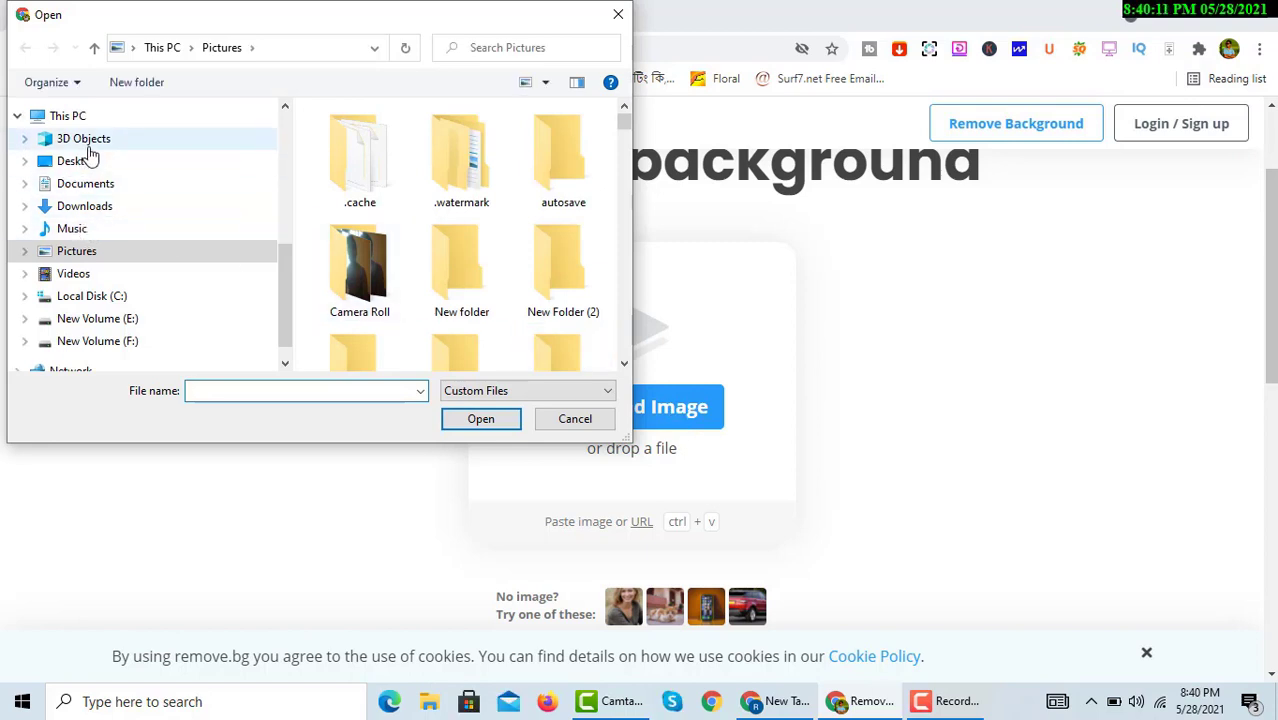
{"action": "left_click", "coordinate": [75, 229]}
{"action": "left_click", "coordinate": [80, 251]}
{"action": "scroll", "coordinate": [475, 277], "scroll_direction": "down", "scroll_amount": 3}
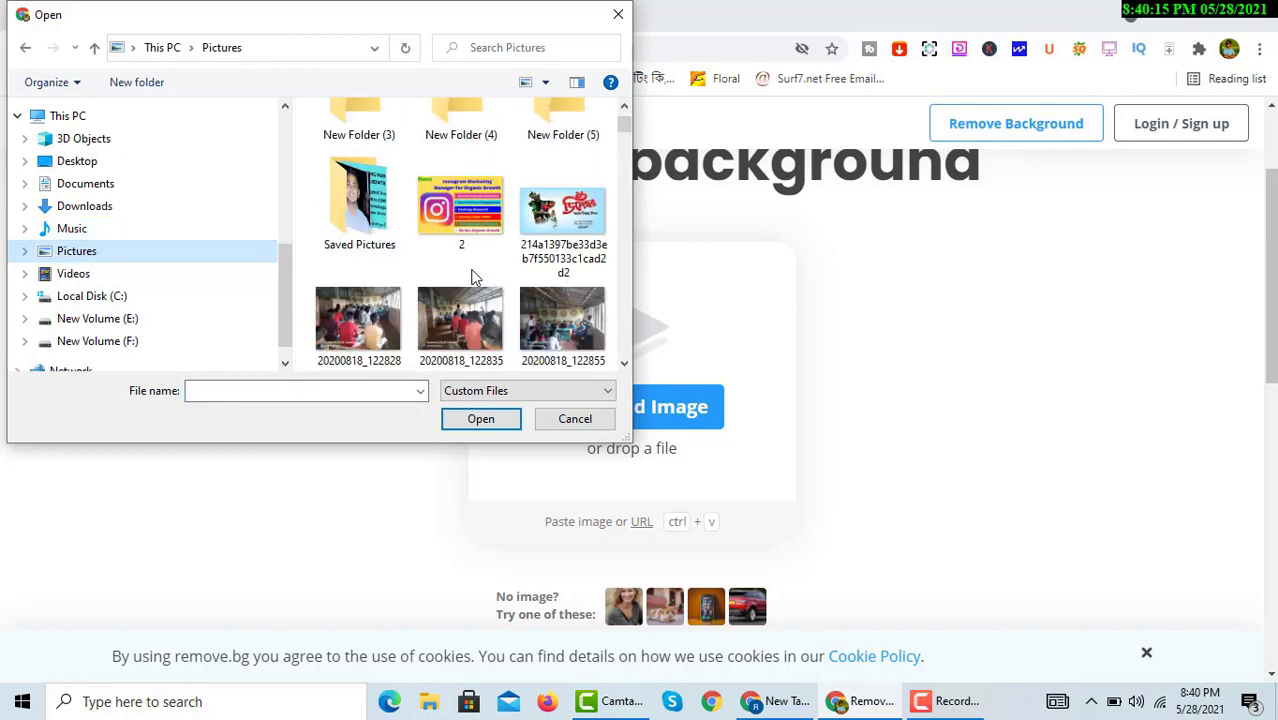
{"action": "scroll", "coordinate": [475, 277], "scroll_direction": "down", "scroll_amount": 10}
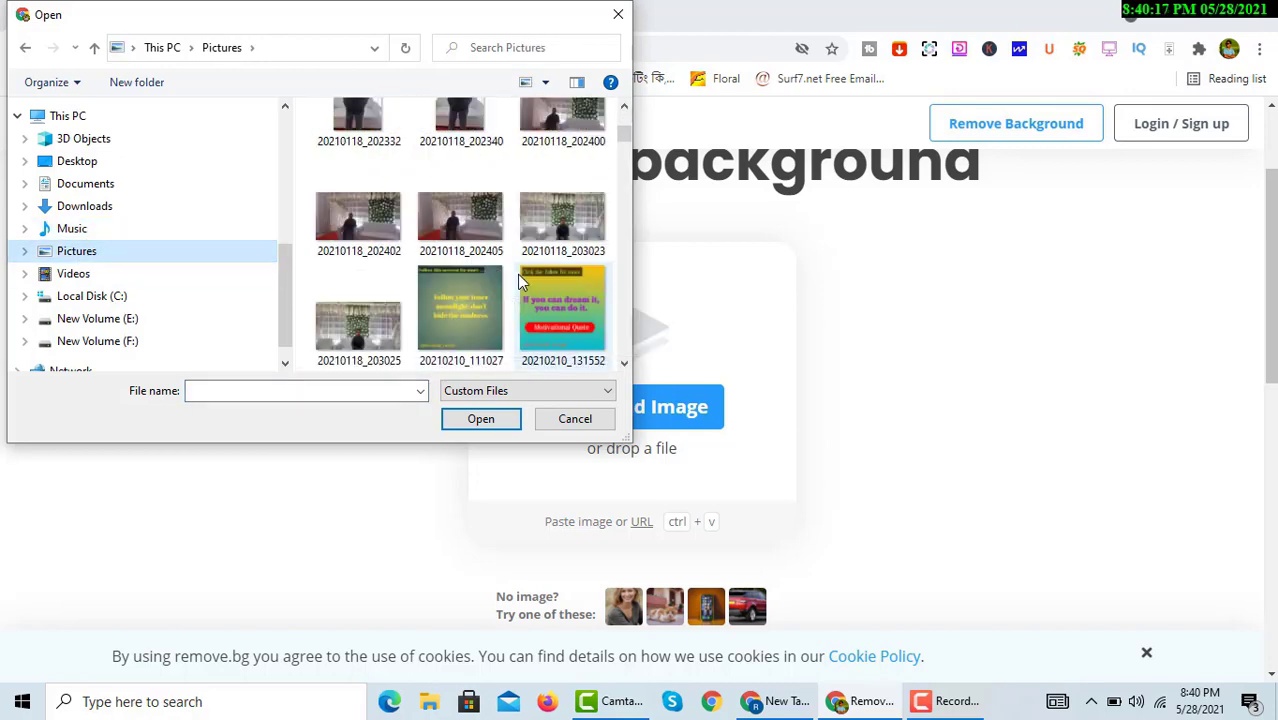
{"action": "scroll", "coordinate": [530, 266], "scroll_direction": "down", "scroll_amount": 10}
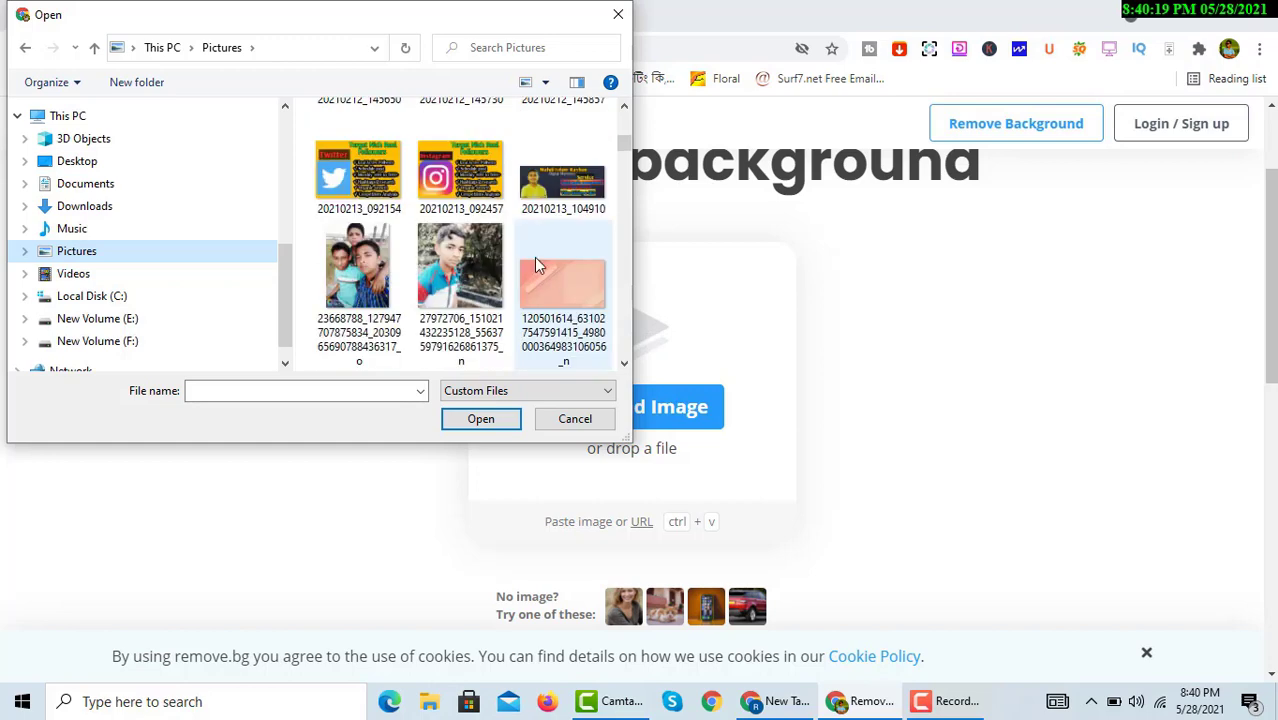
{"action": "scroll", "coordinate": [534, 264], "scroll_direction": "down", "scroll_amount": 5}
{"action": "scroll", "coordinate": [555, 266], "scroll_direction": "down", "scroll_amount": 2}
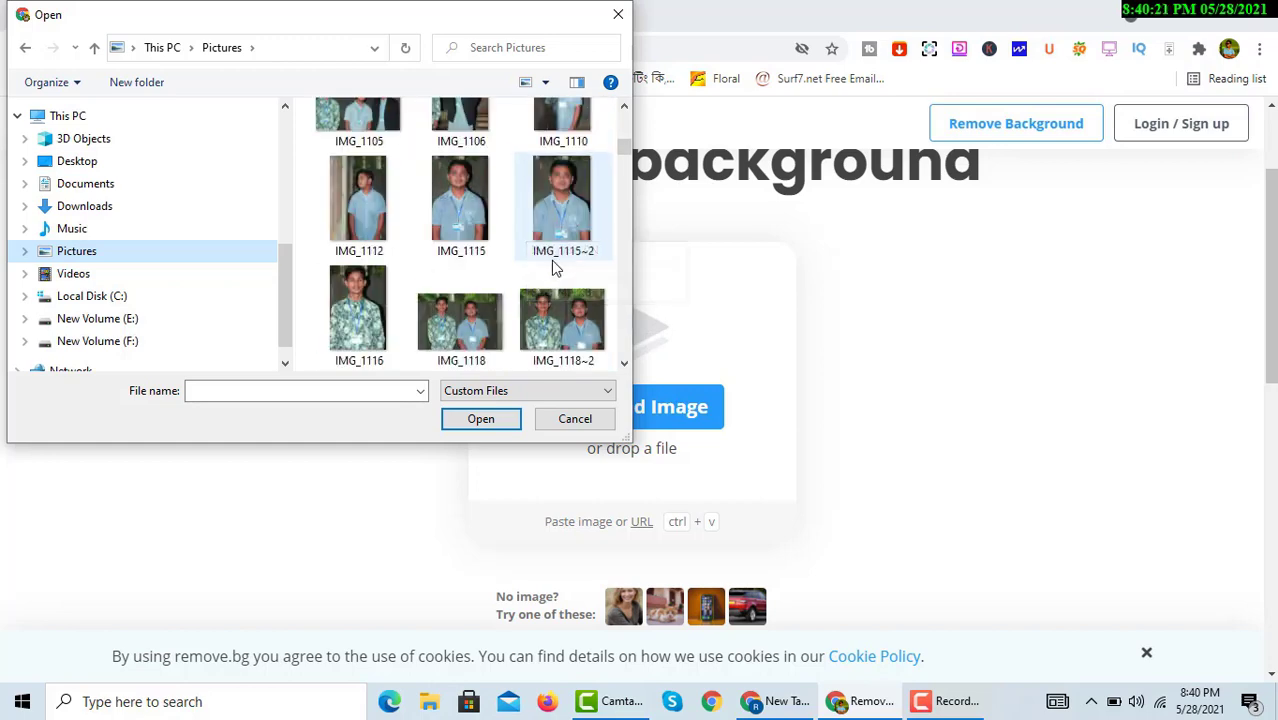
{"action": "left_click", "coordinate": [559, 220]}
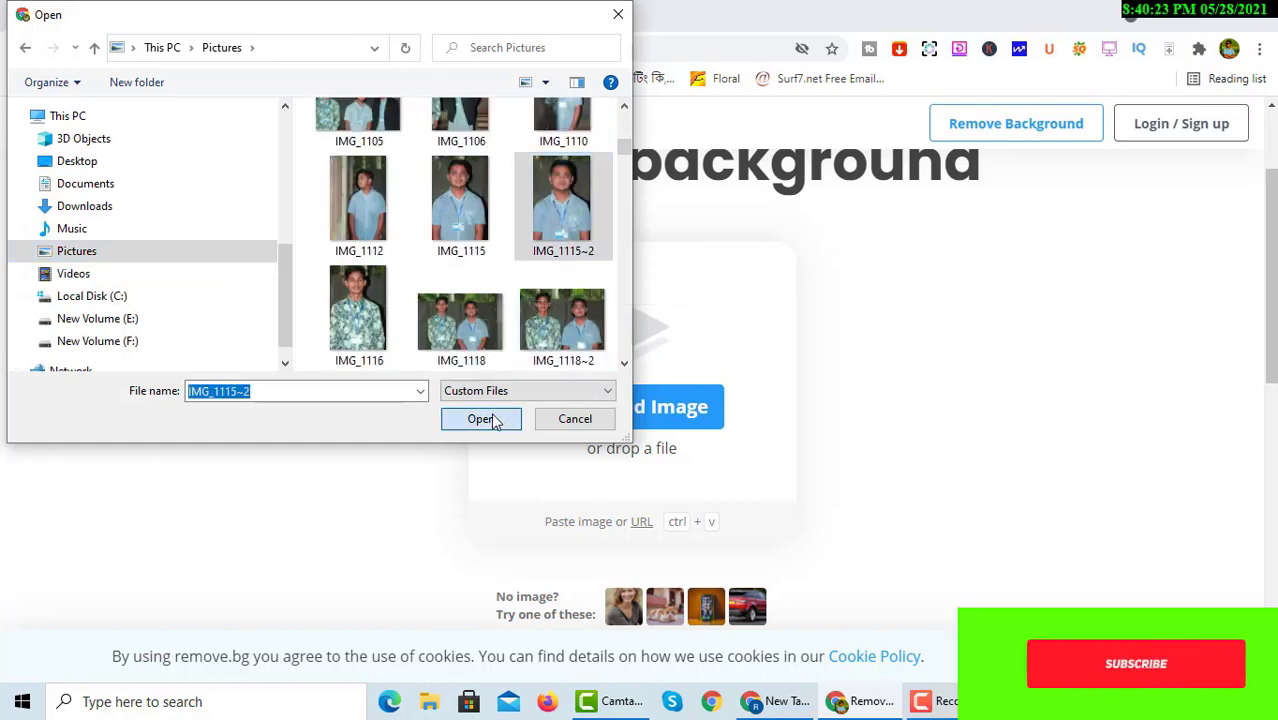
{"action": "left_click", "coordinate": [493, 420]}
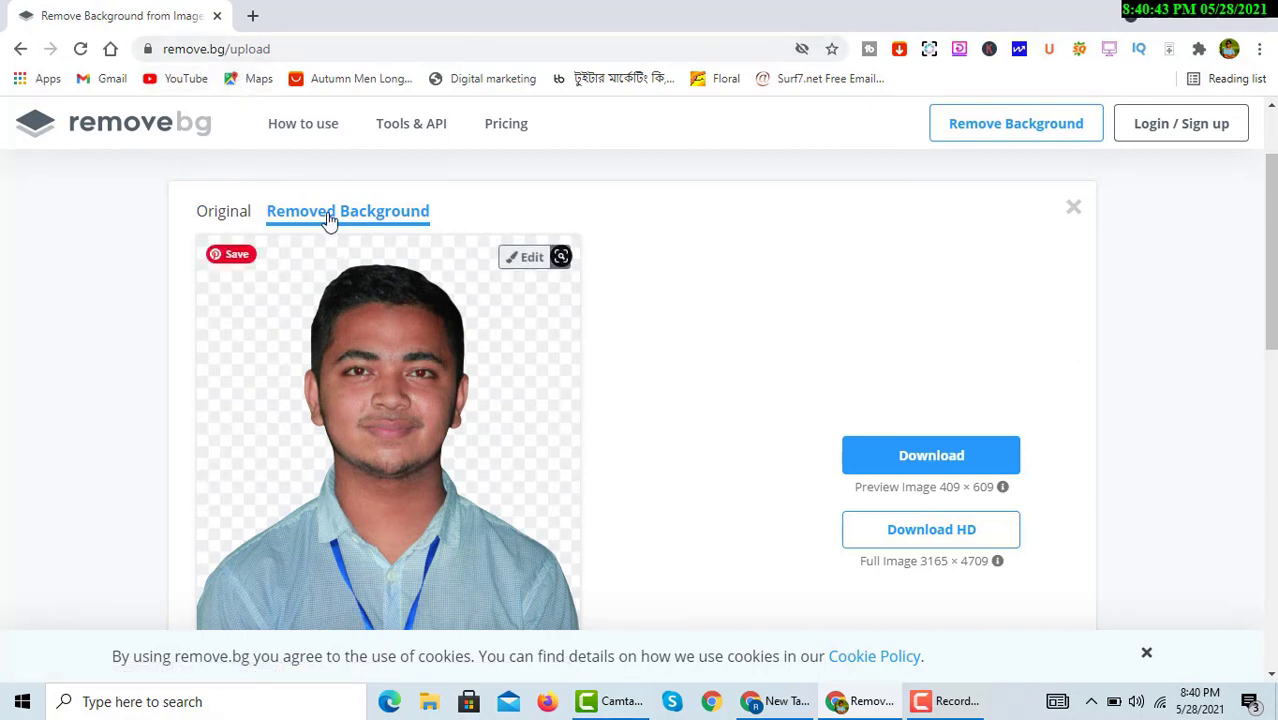
Step: Compare the original photo with the removed-background version and examine the cutout from head to ID card
{"action": "scroll", "coordinate": [300, 340], "scroll_direction": "down", "scroll_amount": 3}
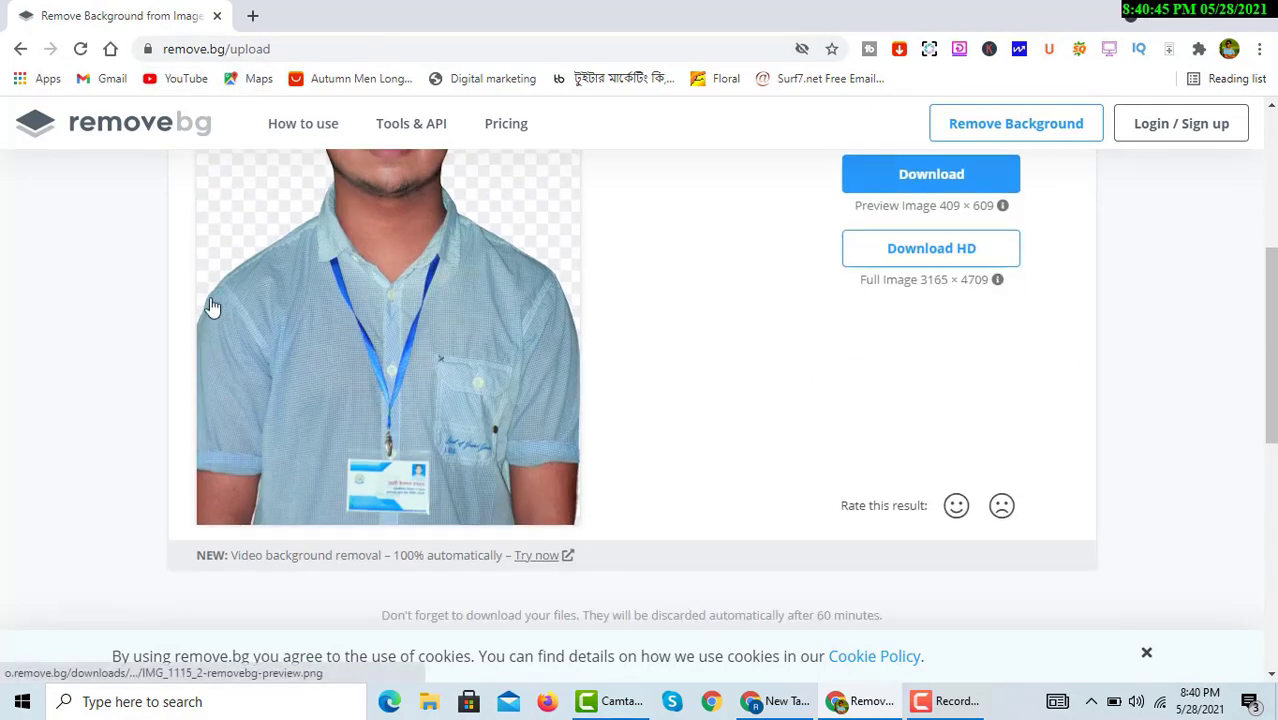
{"action": "scroll", "coordinate": [282, 379], "scroll_direction": "up", "scroll_amount": 2}
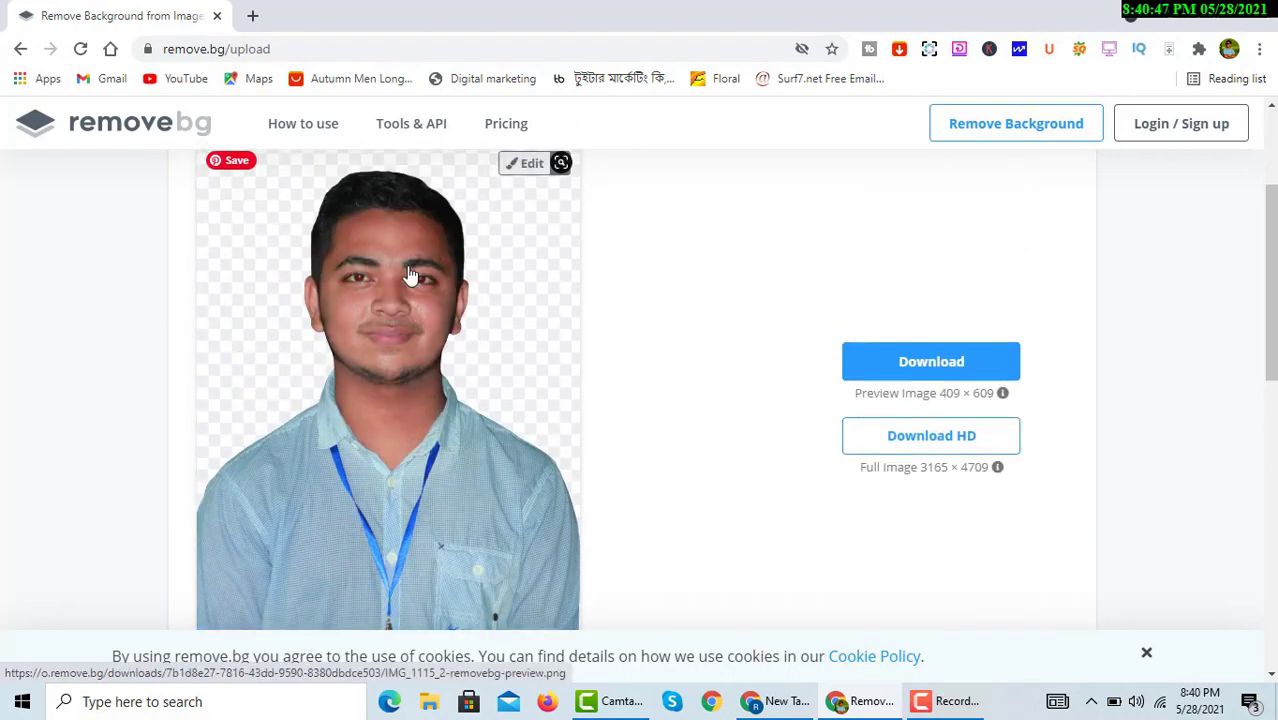
{"action": "scroll", "coordinate": [400, 300], "scroll_direction": "up", "scroll_amount": 2}
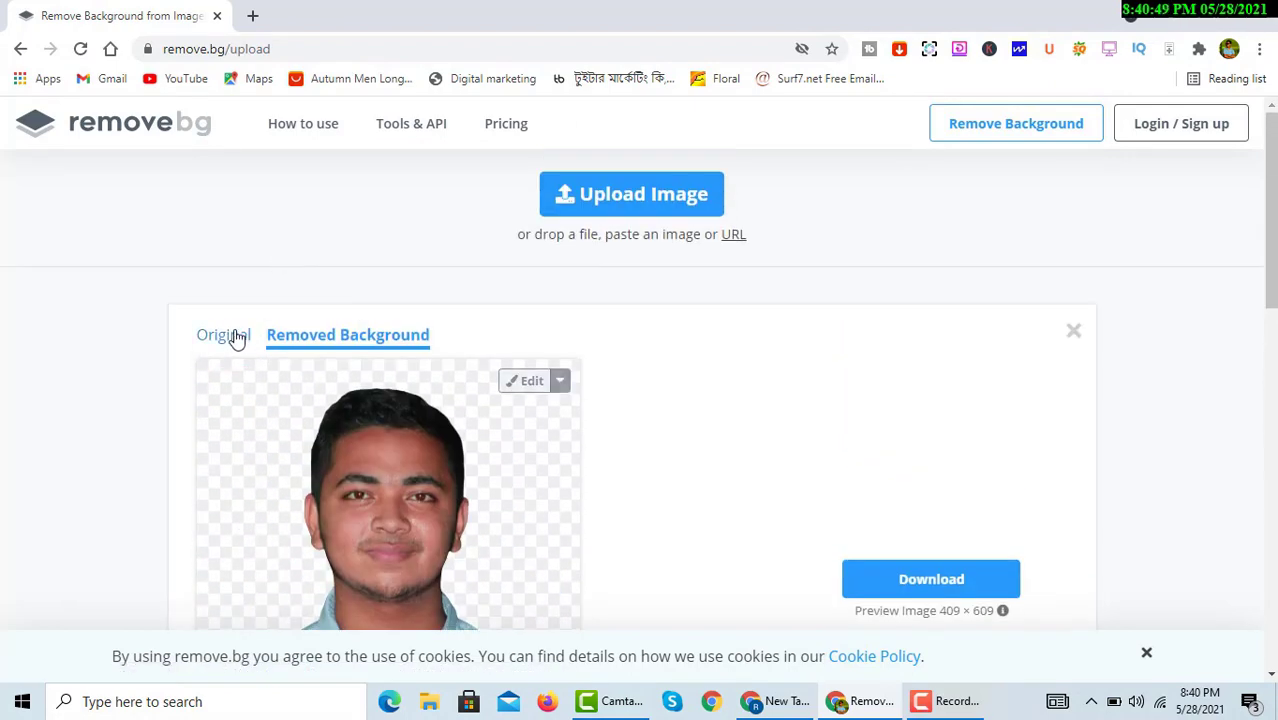
{"action": "left_click", "coordinate": [231, 338]}
{"action": "scroll", "coordinate": [360, 398], "scroll_direction": "down", "scroll_amount": 3}
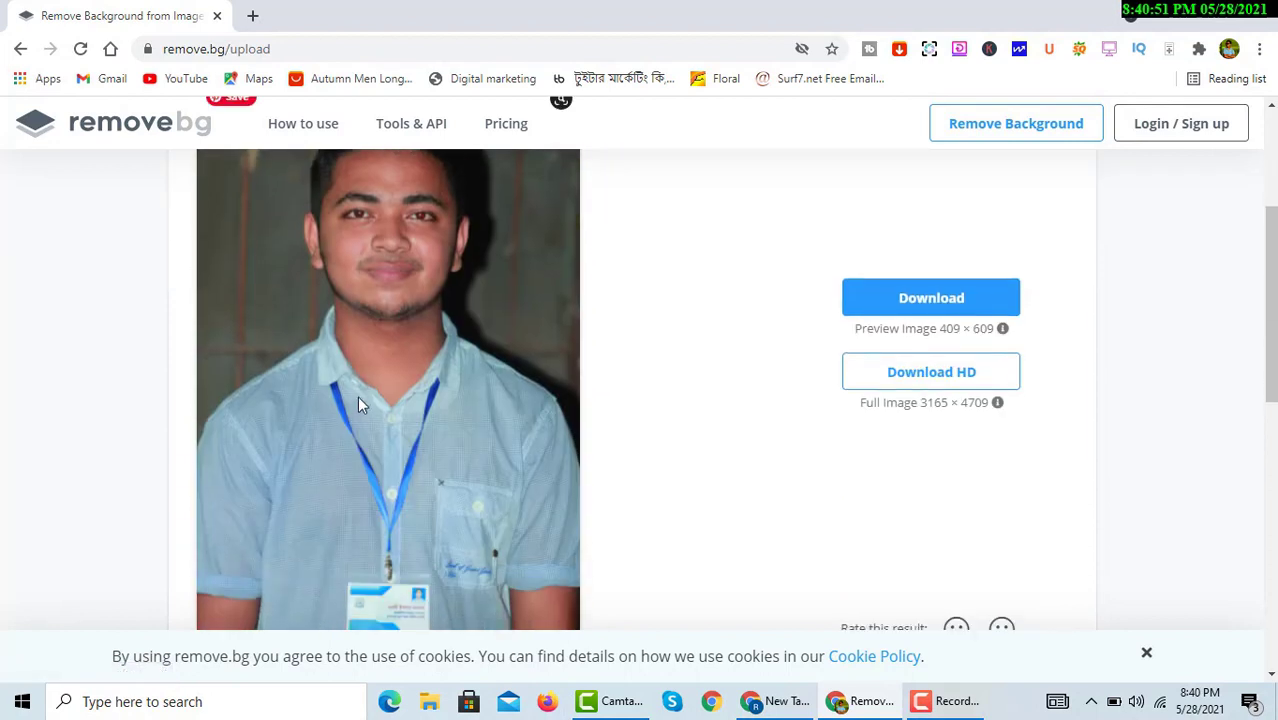
{"action": "scroll", "coordinate": [360, 376], "scroll_direction": "up", "scroll_amount": 3}
{"action": "left_click", "coordinate": [348, 340]}
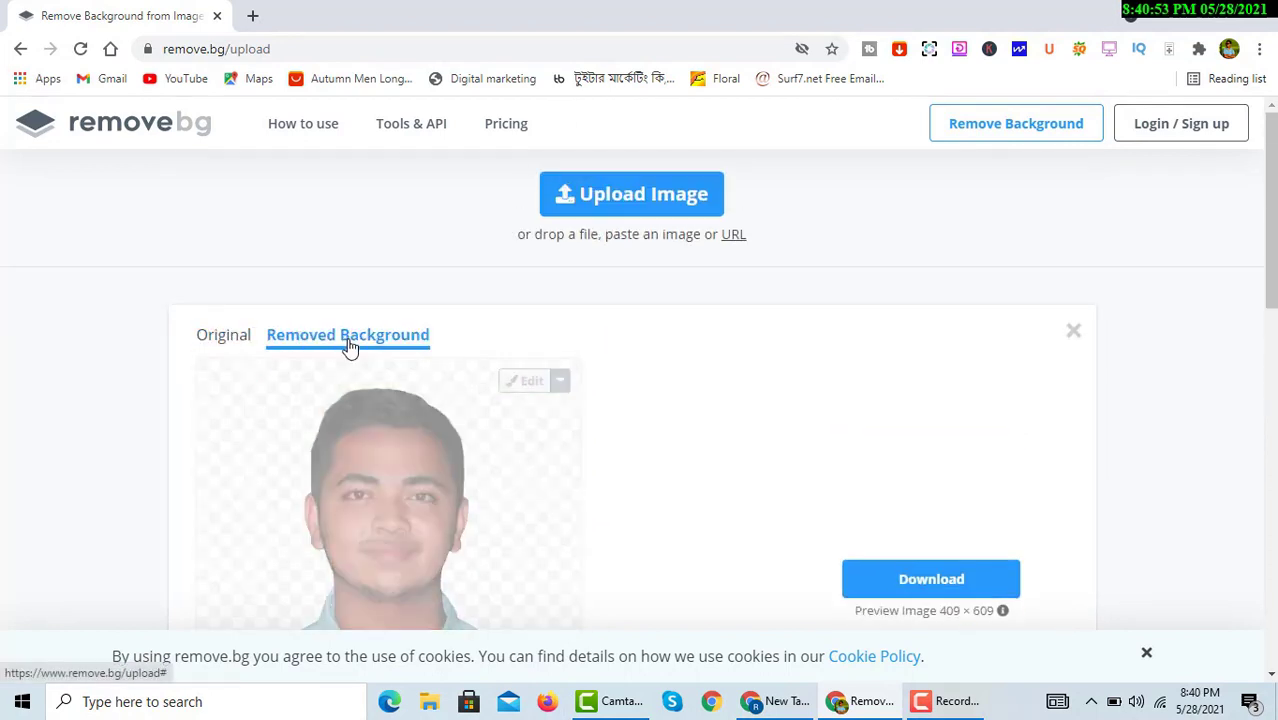
{"action": "scroll", "coordinate": [396, 495], "scroll_direction": "down", "scroll_amount": 2}
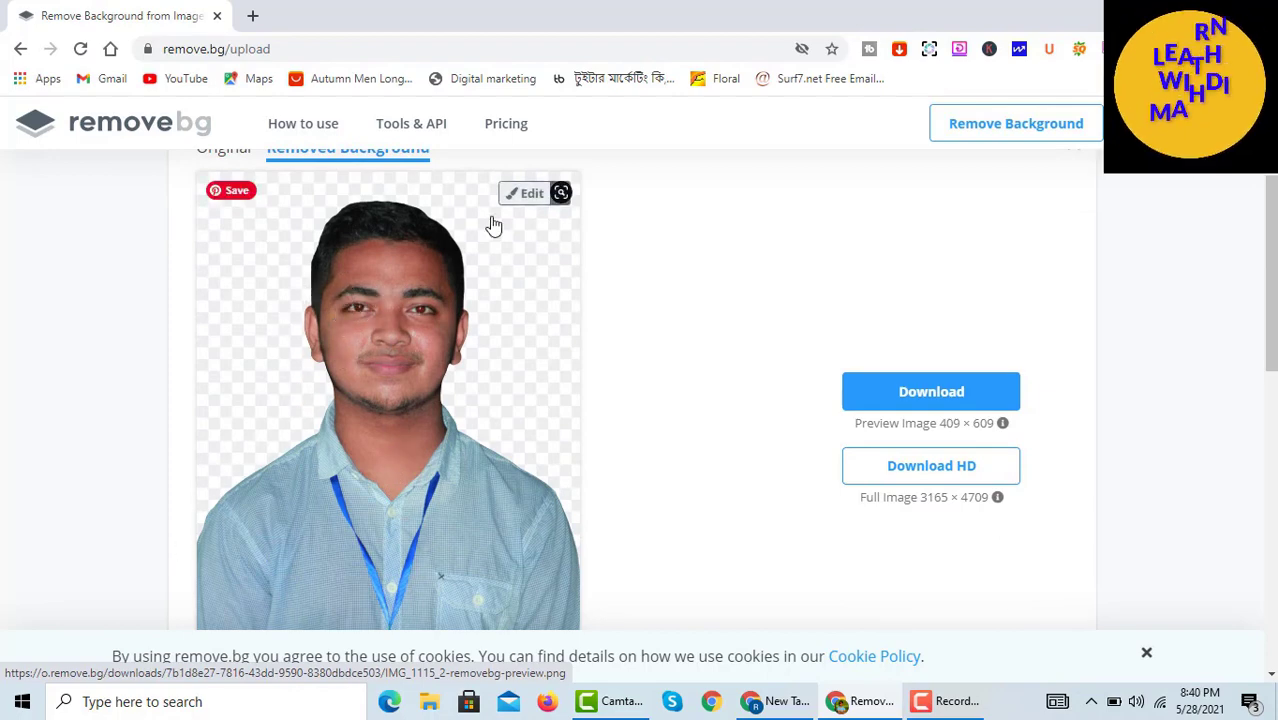
{"action": "scroll", "coordinate": [499, 442], "scroll_direction": "up", "scroll_amount": 2}
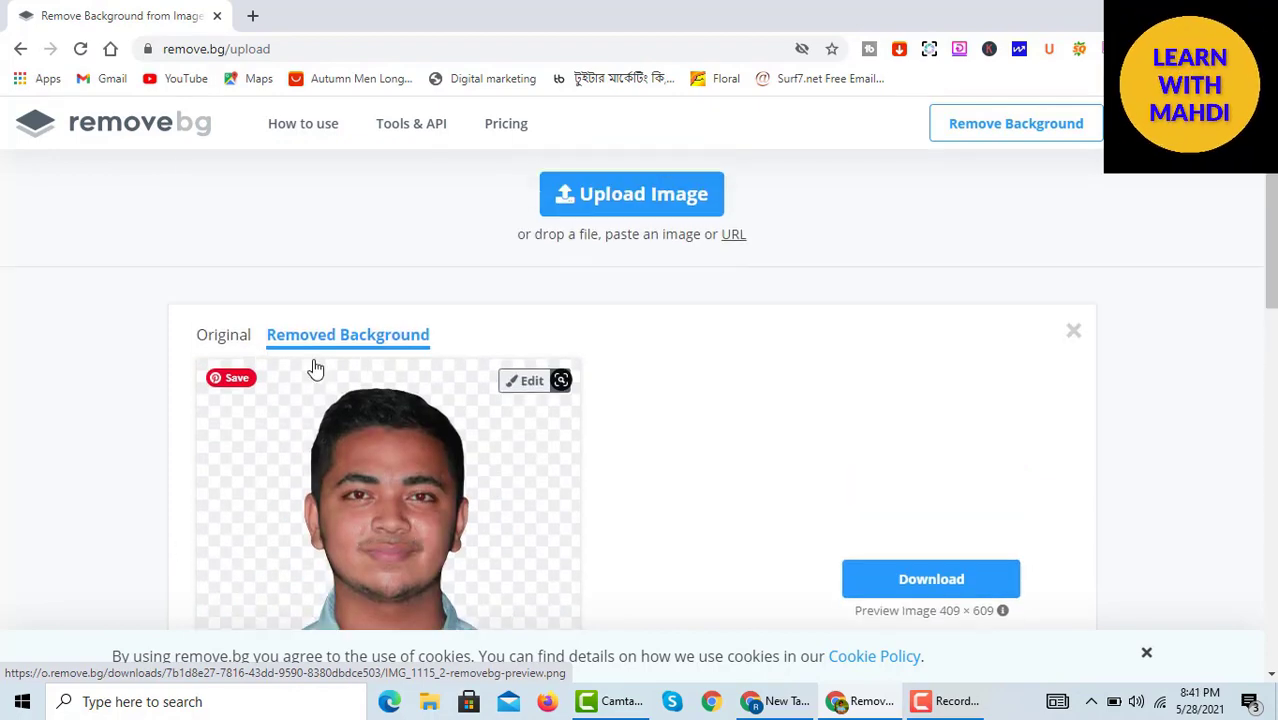
{"action": "left_click", "coordinate": [240, 341]}
{"action": "left_click", "coordinate": [320, 345]}
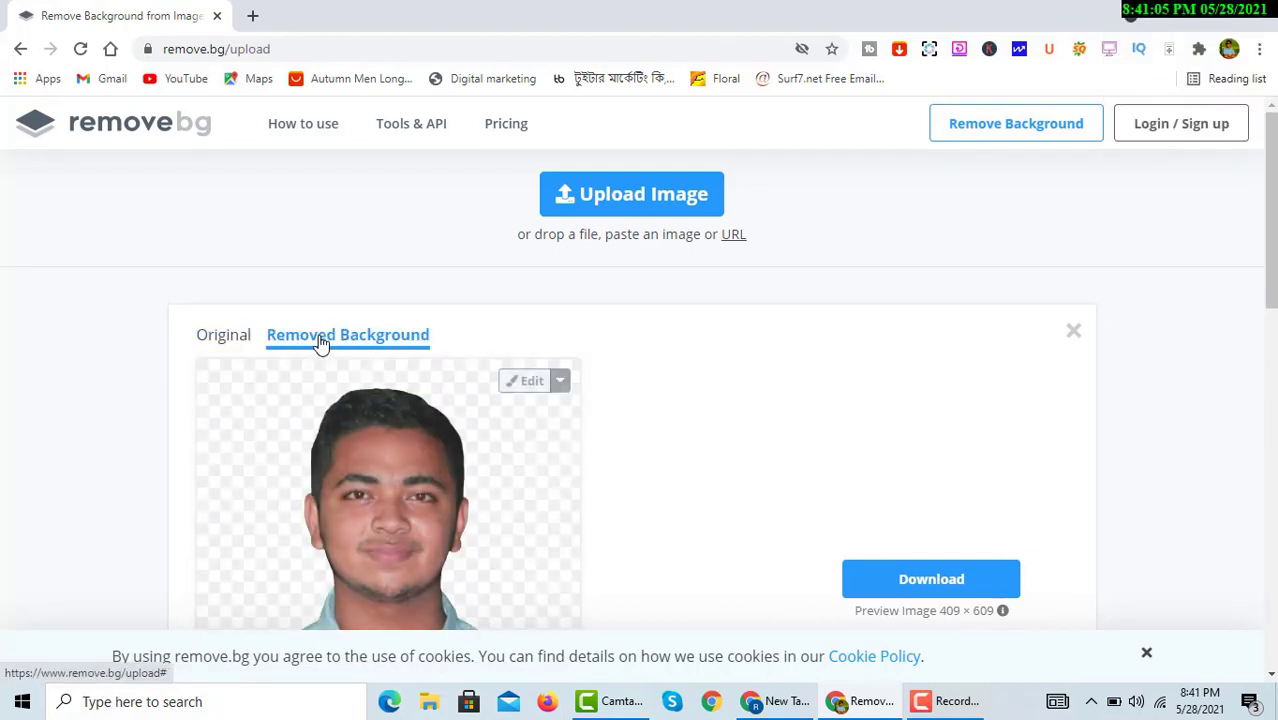
{"action": "scroll", "coordinate": [499, 357], "scroll_direction": "down", "scroll_amount": 2}
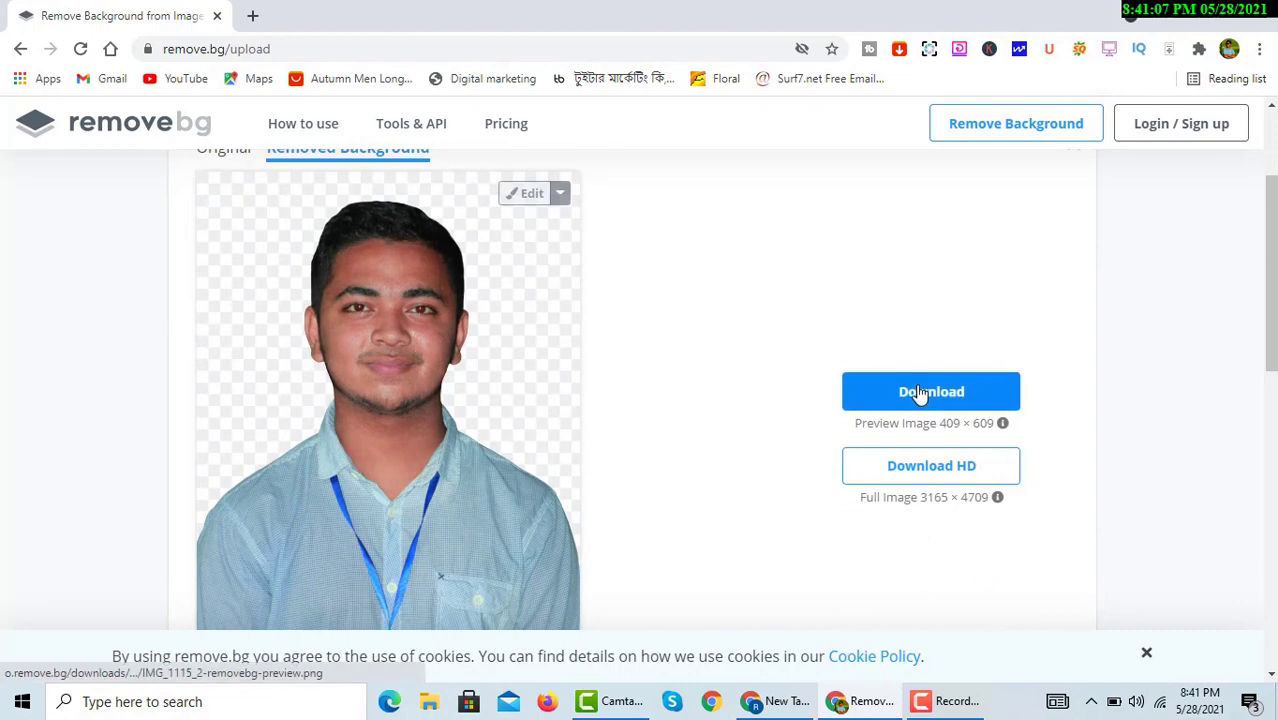
{"action": "scroll", "coordinate": [645, 420], "scroll_direction": "up", "scroll_amount": 2}
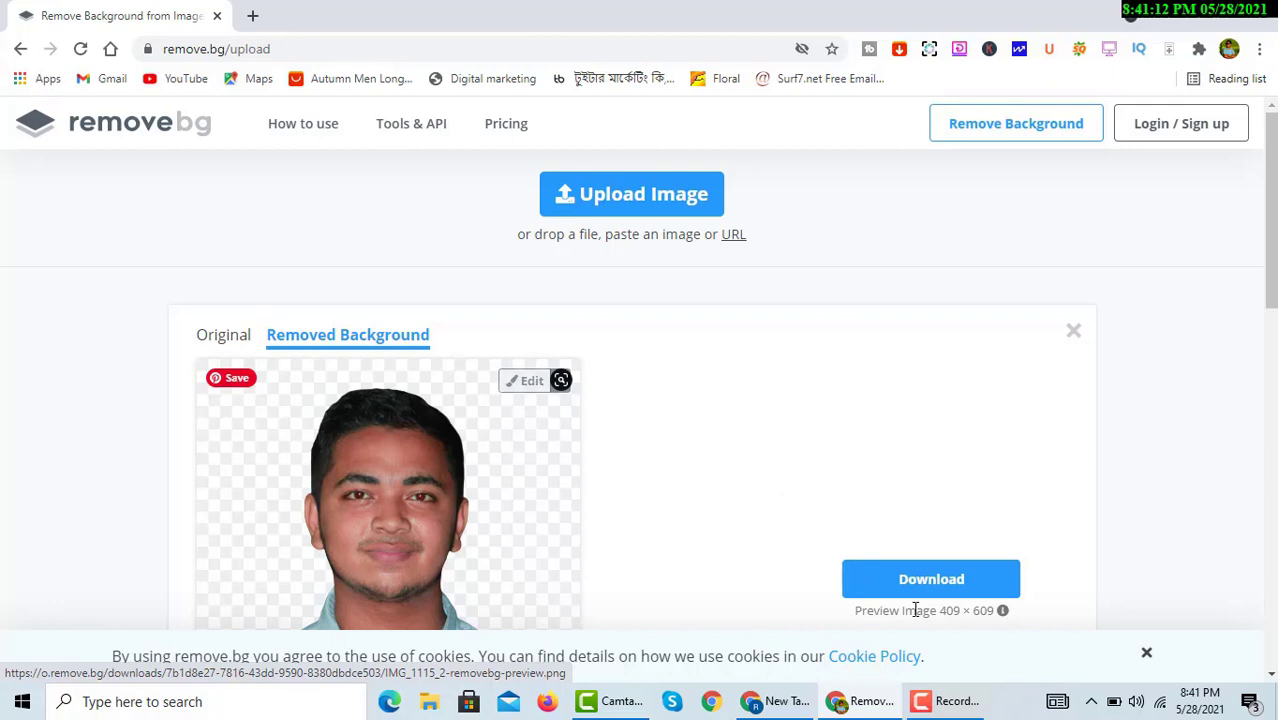
Step: Open the cutout for editing and apply the blue-sky city skyline photo as its background
{"action": "left_click", "coordinate": [521, 382]}
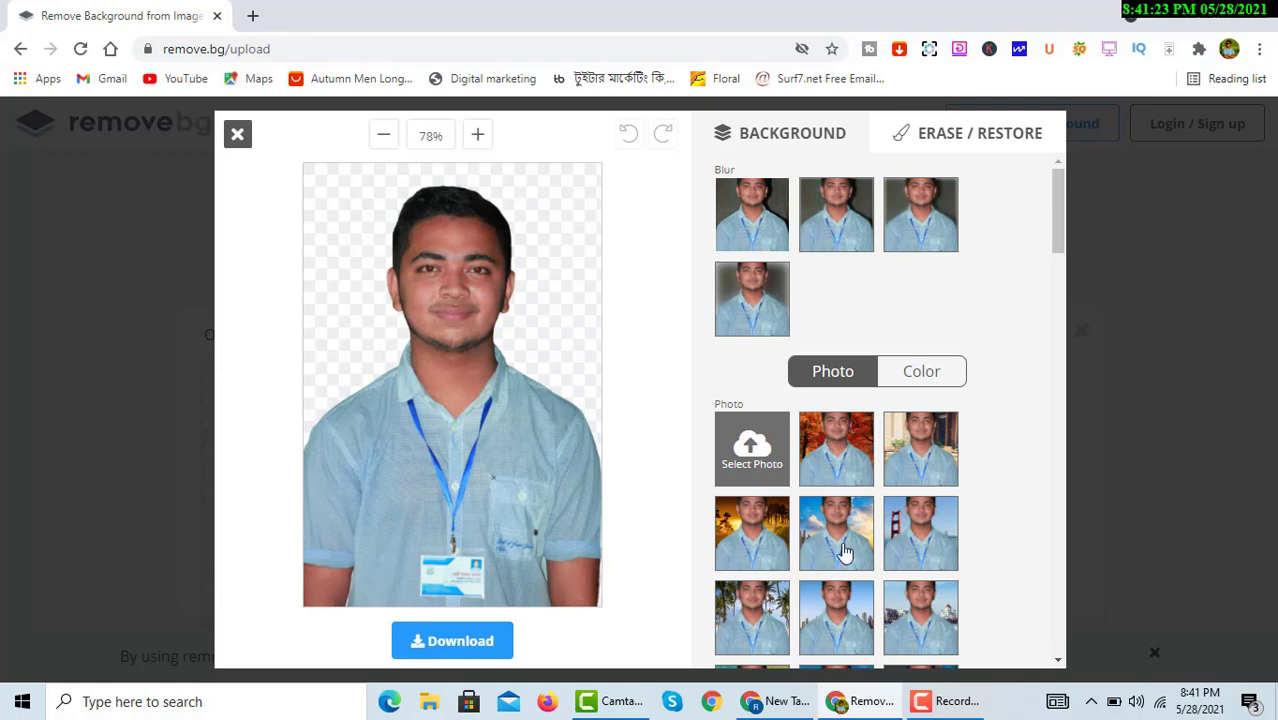
{"action": "scroll", "coordinate": [840, 550], "scroll_direction": "down", "scroll_amount": 2}
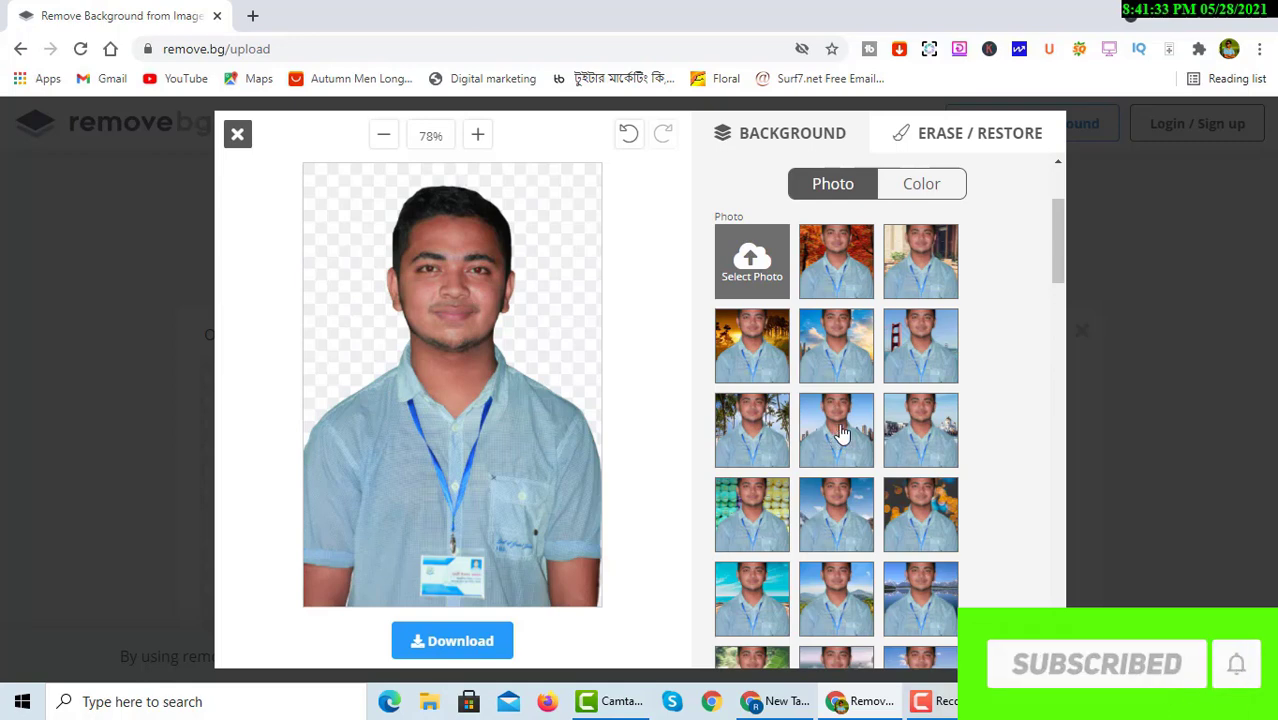
{"action": "scroll", "coordinate": [841, 432], "scroll_direction": "down", "scroll_amount": 2}
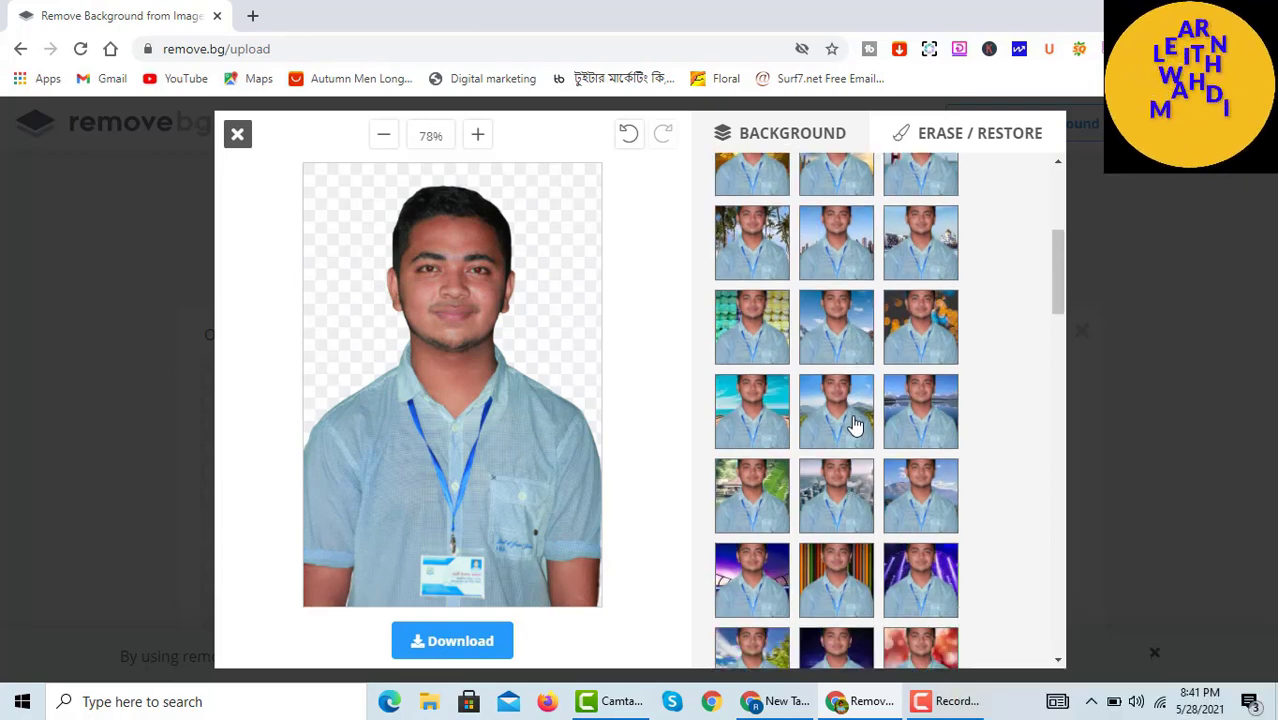
{"action": "left_click", "coordinate": [855, 425]}
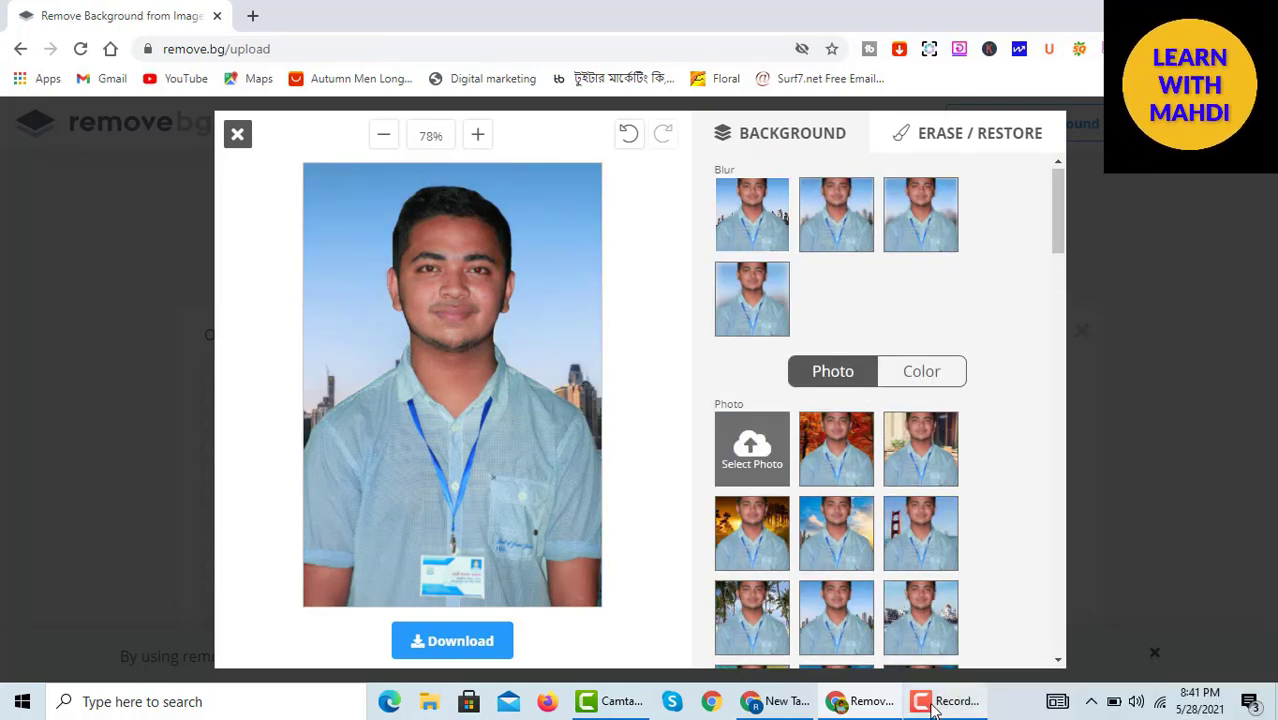
{"action": "left_click", "coordinate": [932, 705]}
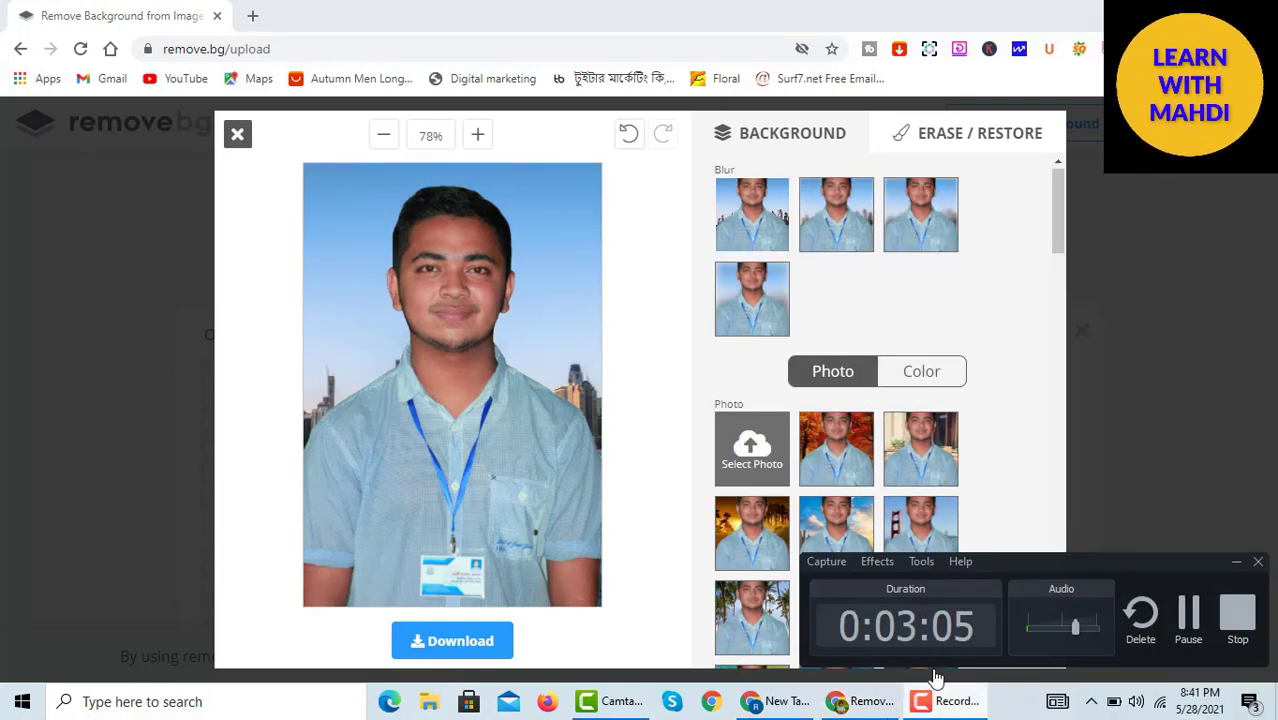
{"action": "left_click", "coordinate": [1187, 618]}
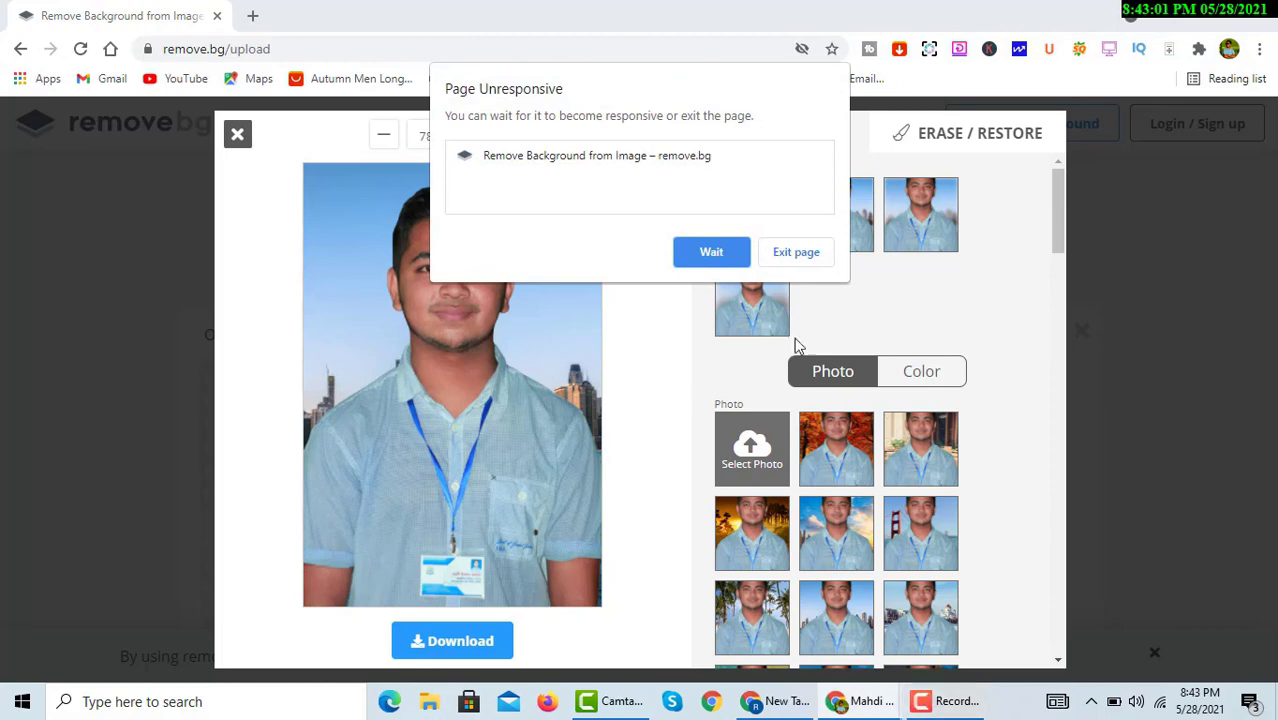
{"action": "left_click", "coordinate": [926, 700]}
{"action": "left_click", "coordinate": [1189, 615]}
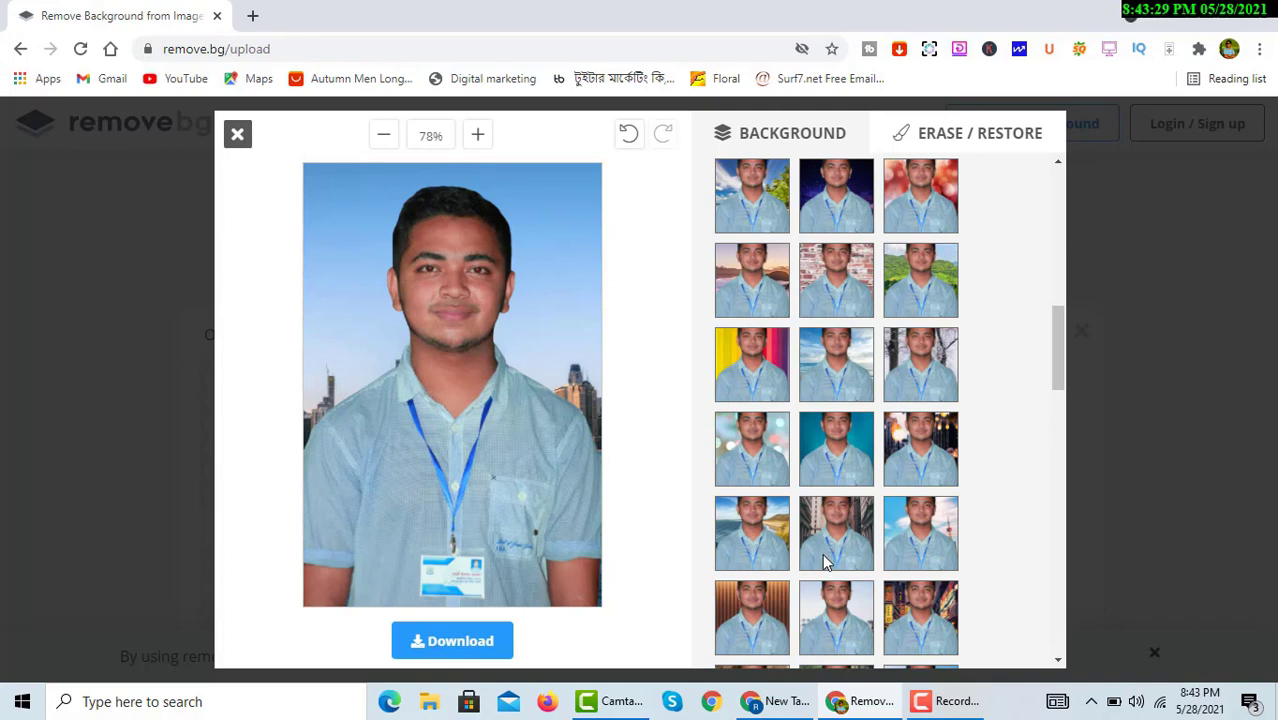
{"action": "left_click", "coordinate": [948, 704]}
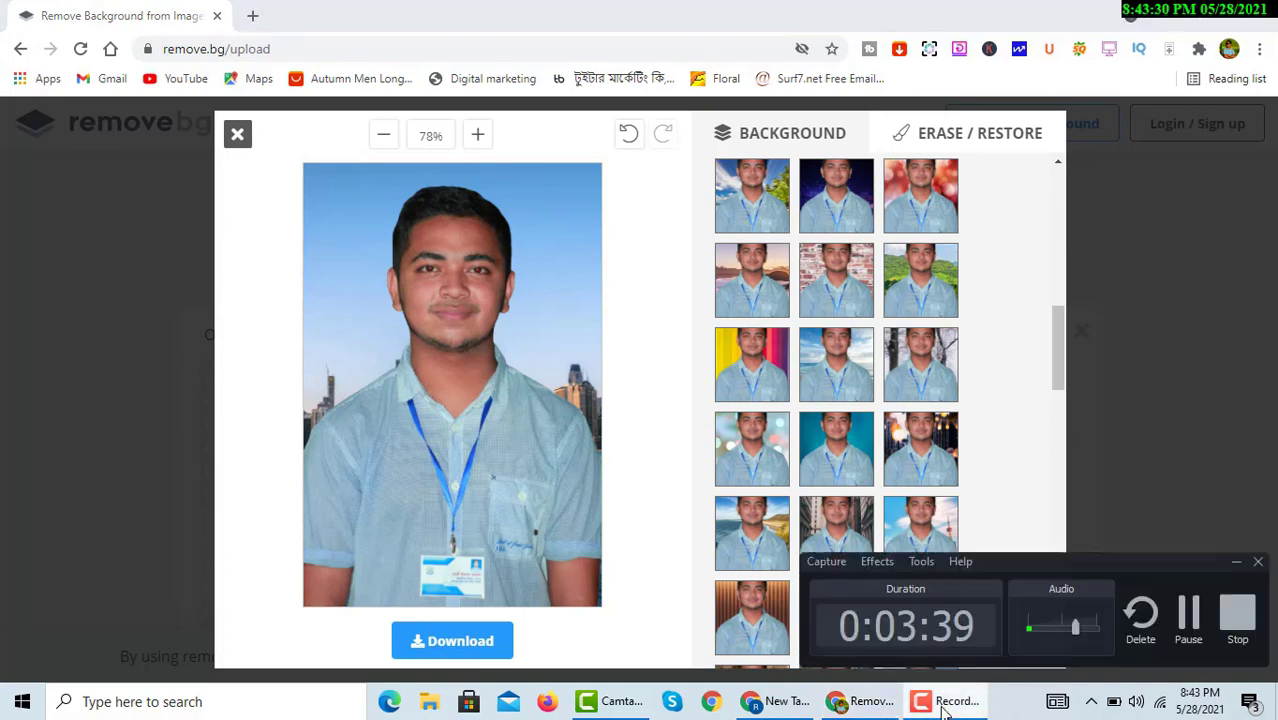
{"action": "left_click", "coordinate": [1170, 636]}
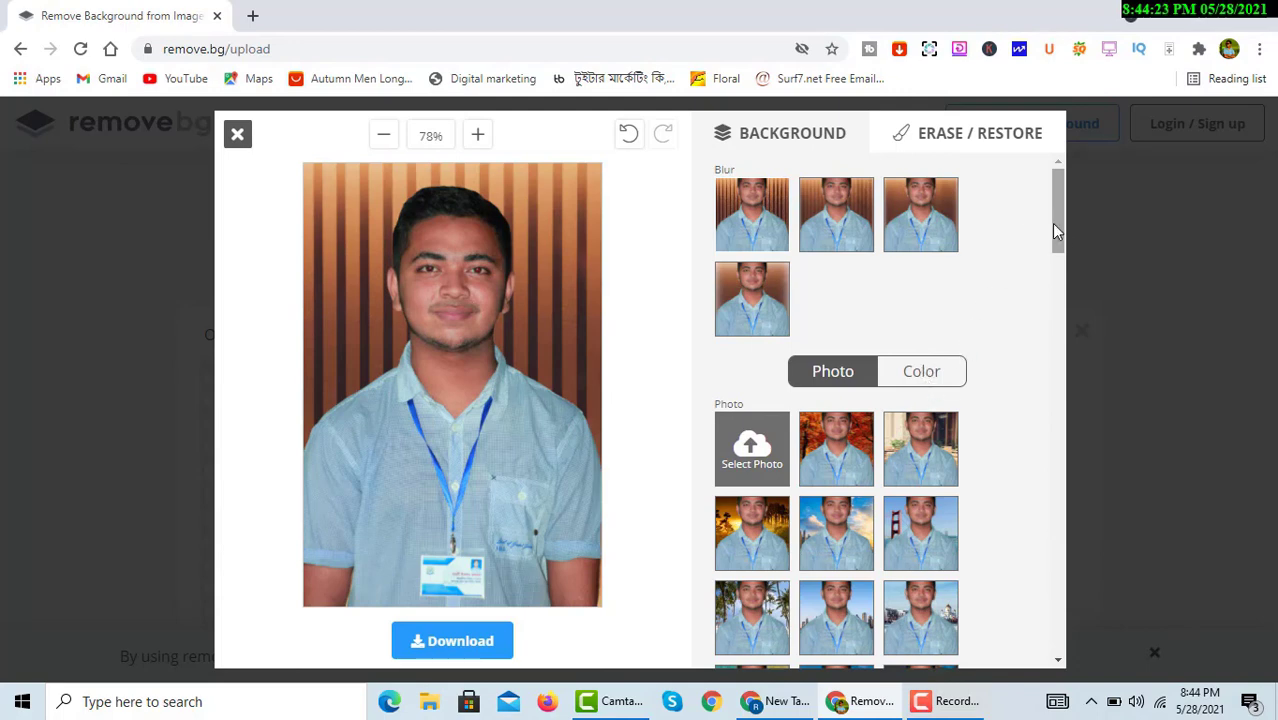
Step: Choose to wait for the unresponsive remove.bg page instead of exiting it
{"action": "scroll", "coordinate": [1058, 240], "scroll_direction": "down", "scroll_amount": 1}
{"action": "scroll", "coordinate": [1030, 188], "scroll_direction": "up", "scroll_amount": 1}
{"action": "left_click", "coordinate": [930, 702]}
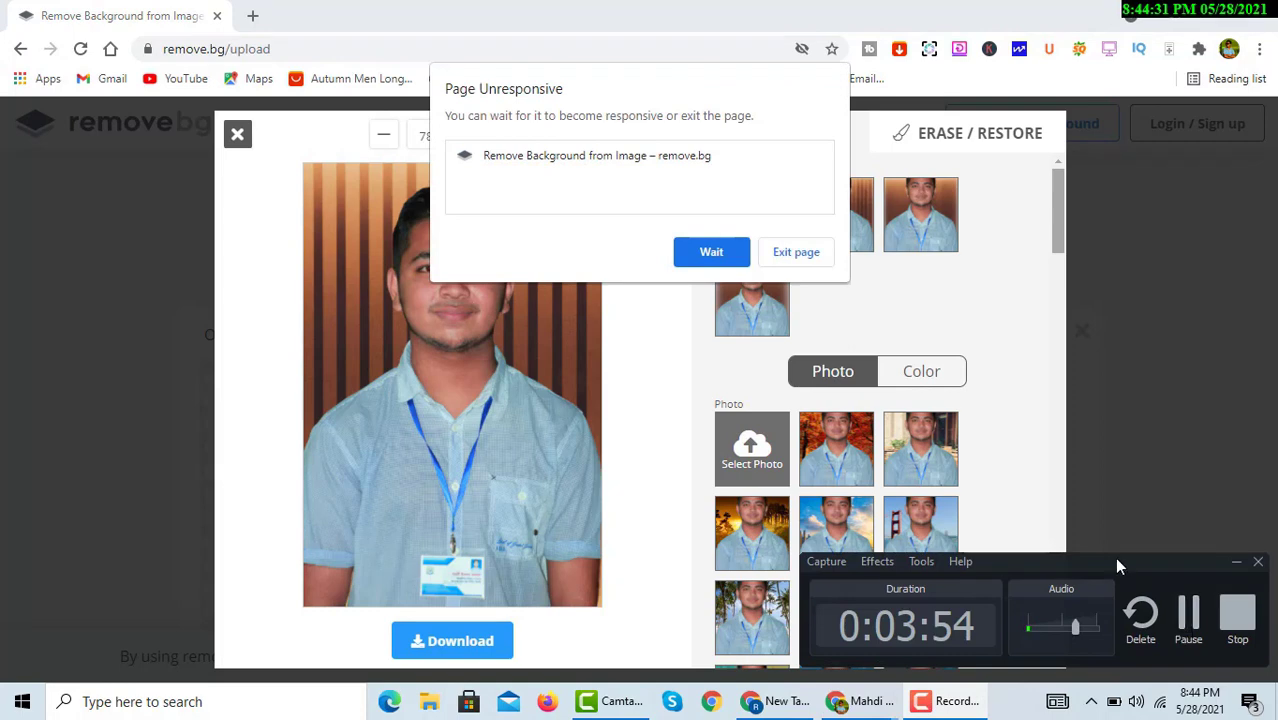
{"action": "left_click", "coordinate": [724, 259]}
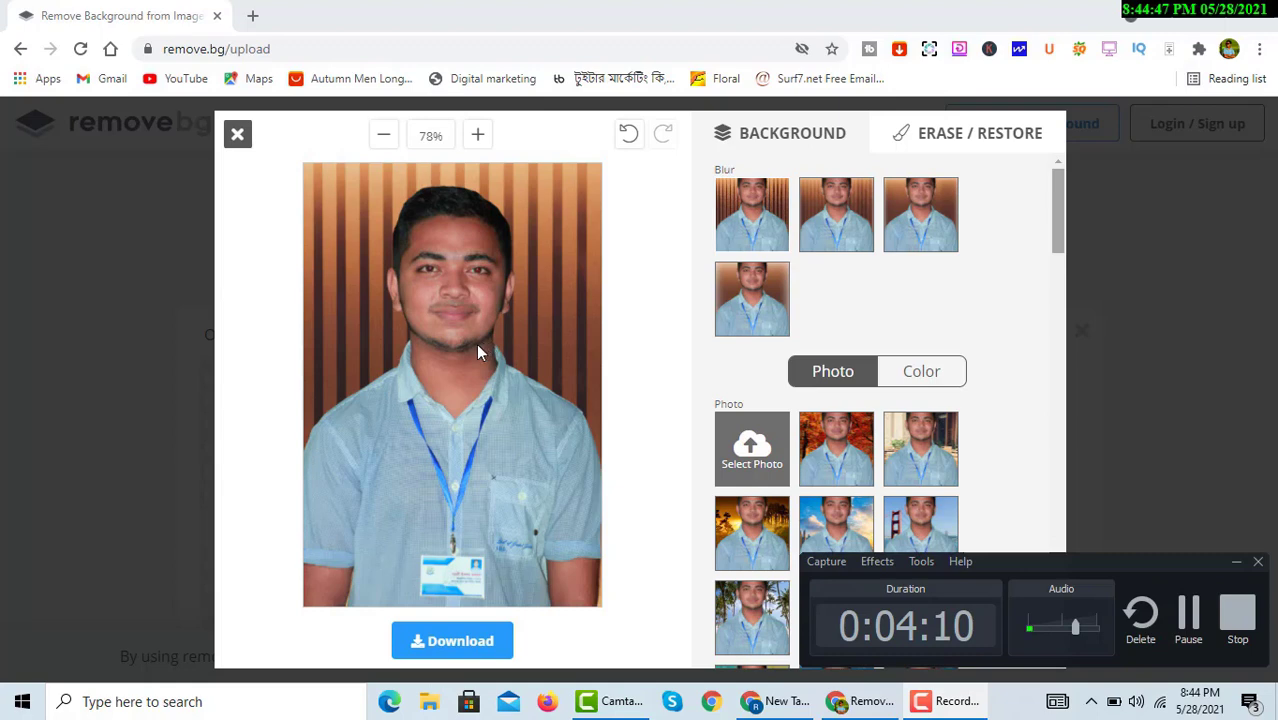
Step: Switch the replacement background choices from photos to solid colors, waiting for the page whenever it stops responding
{"action": "left_click", "coordinate": [937, 381]}
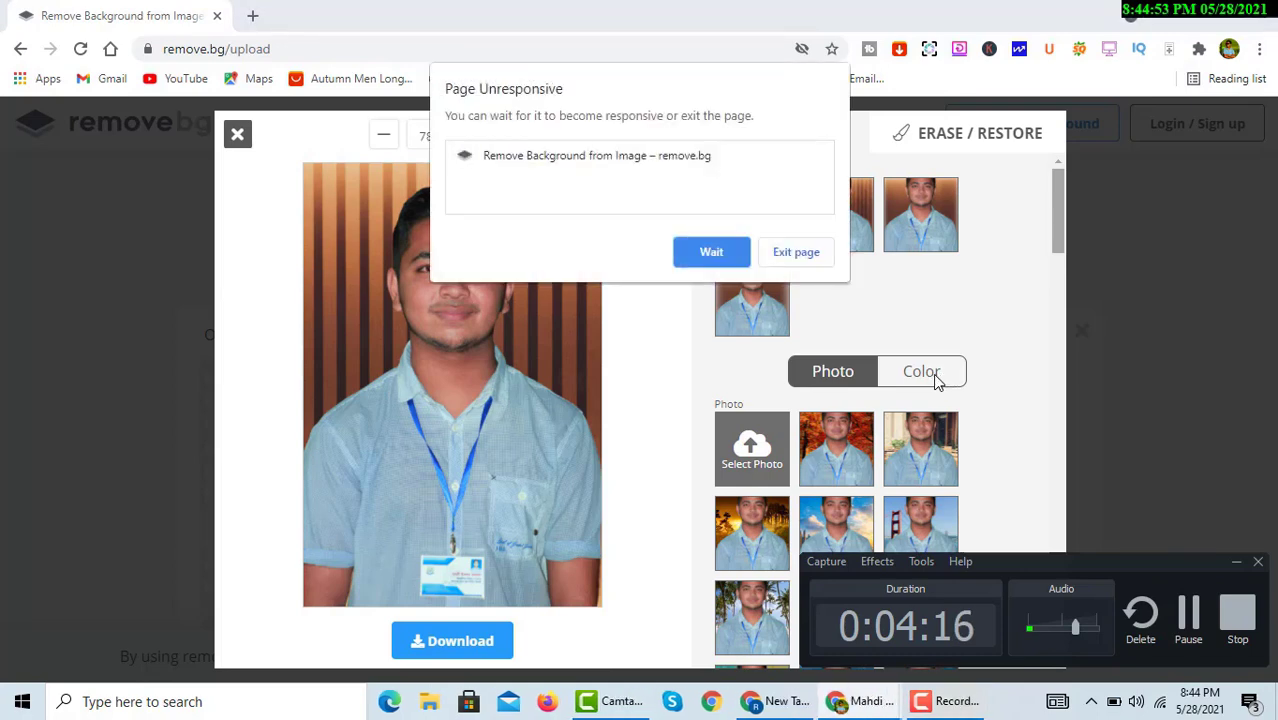
{"action": "left_click", "coordinate": [725, 255]}
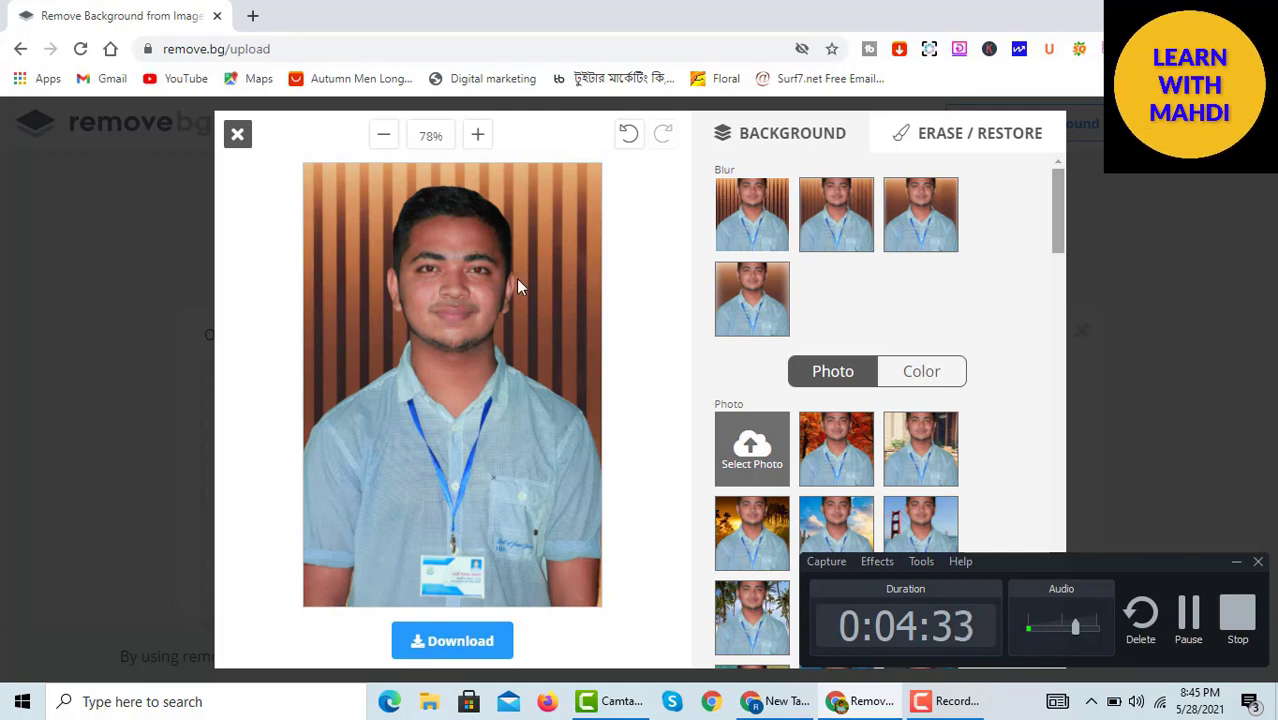
{"action": "left_click", "coordinate": [711, 252]}
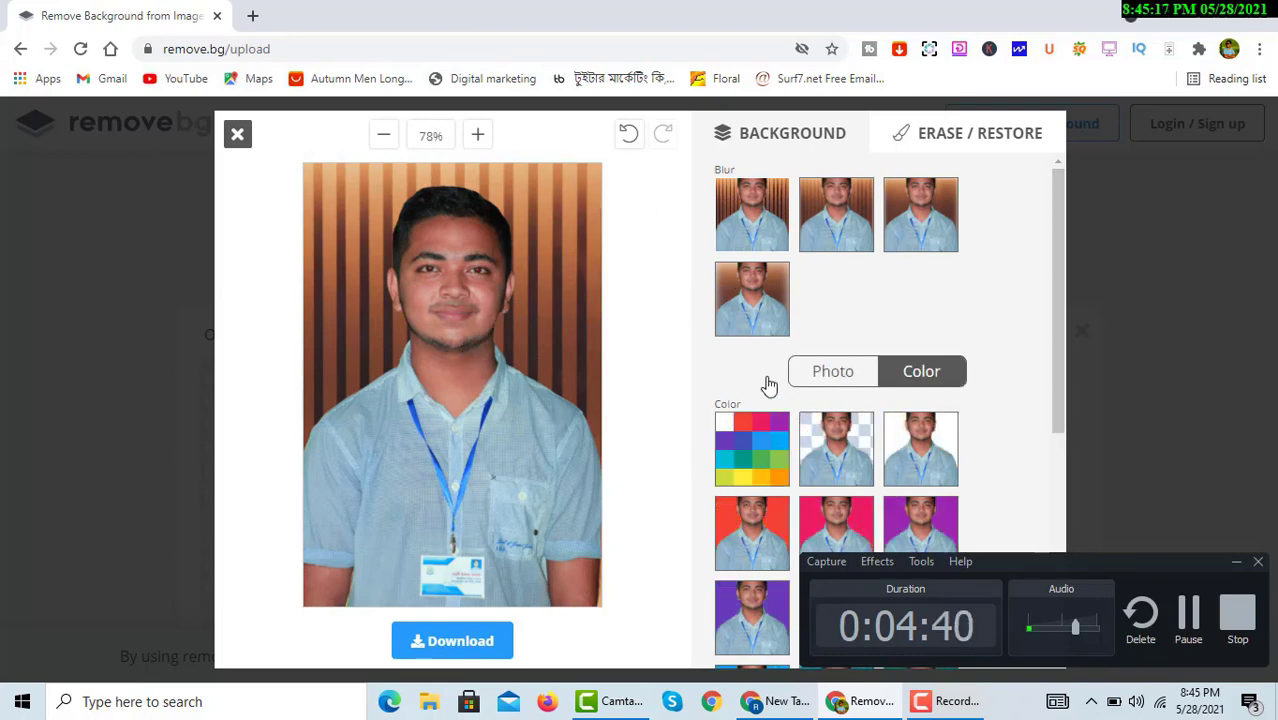
{"action": "left_click", "coordinate": [1188, 614]}
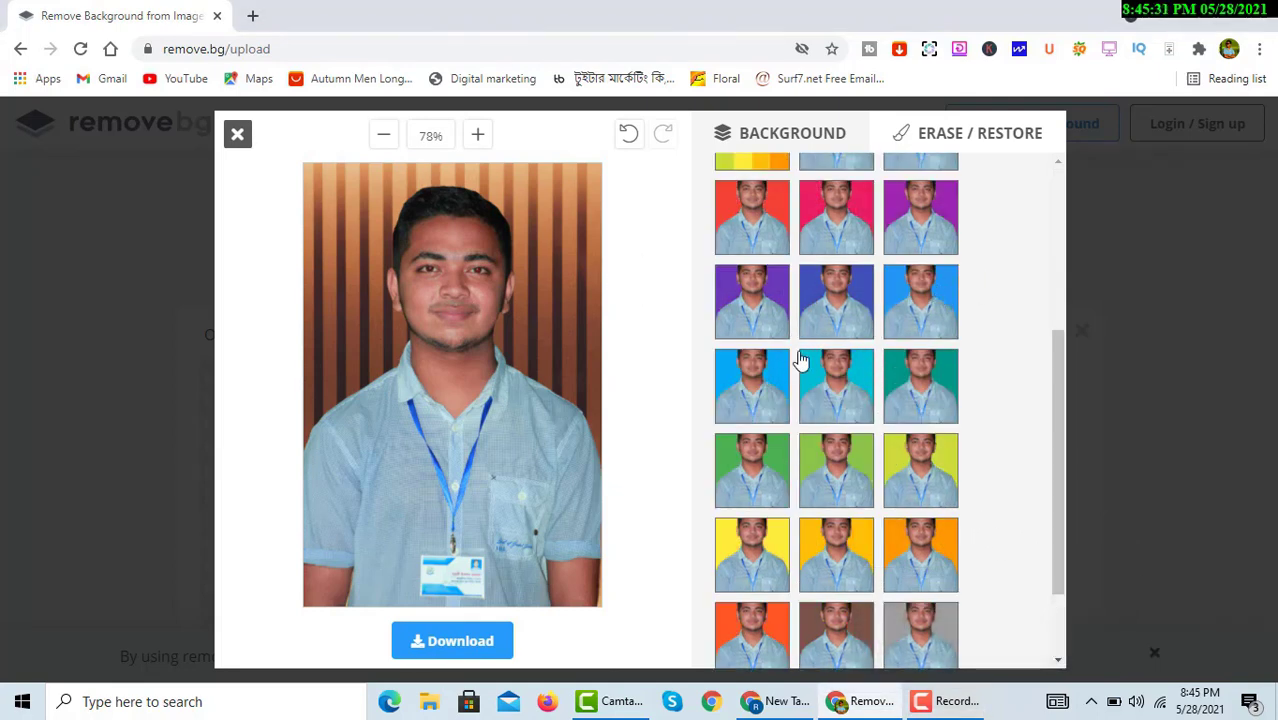
Step: Look through the solid-color background options down to the black one, choosing to wait whenever the page stops responding
{"action": "left_click", "coordinate": [728, 262]}
{"action": "left_click_drag", "start_coordinate": [1060, 527], "coordinate": [1044, 486]}
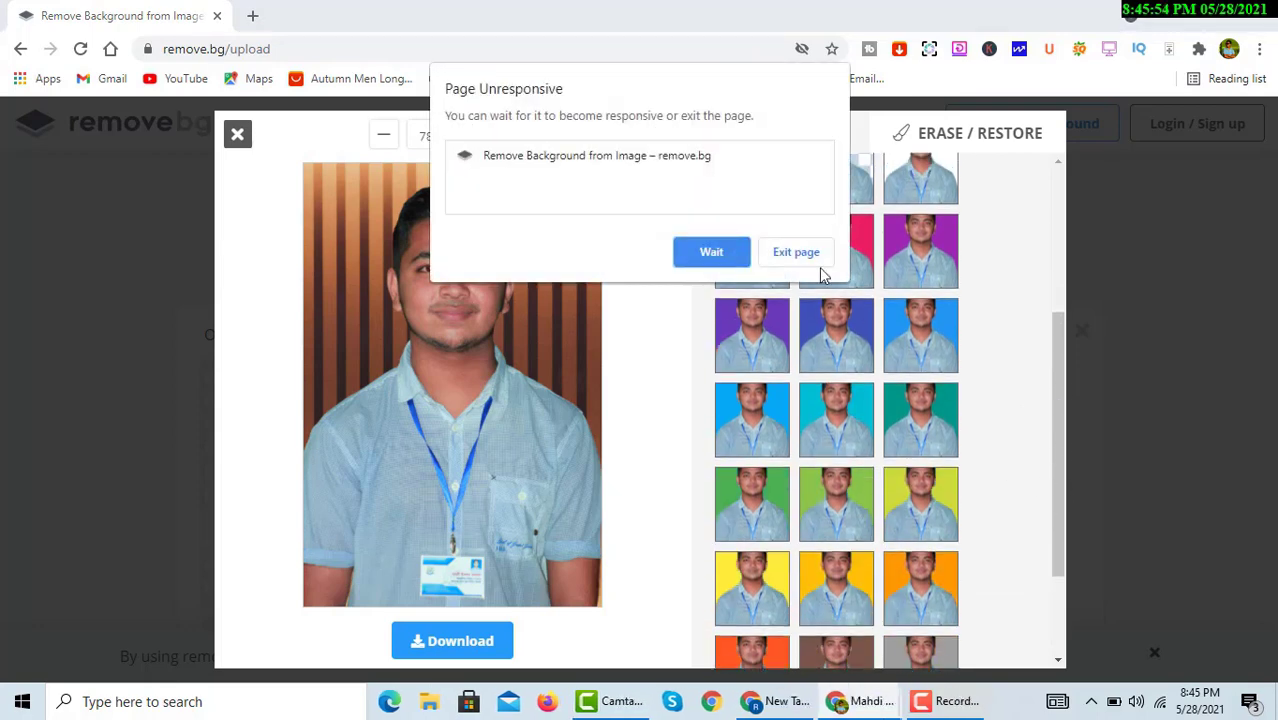
{"action": "left_click", "coordinate": [711, 252]}
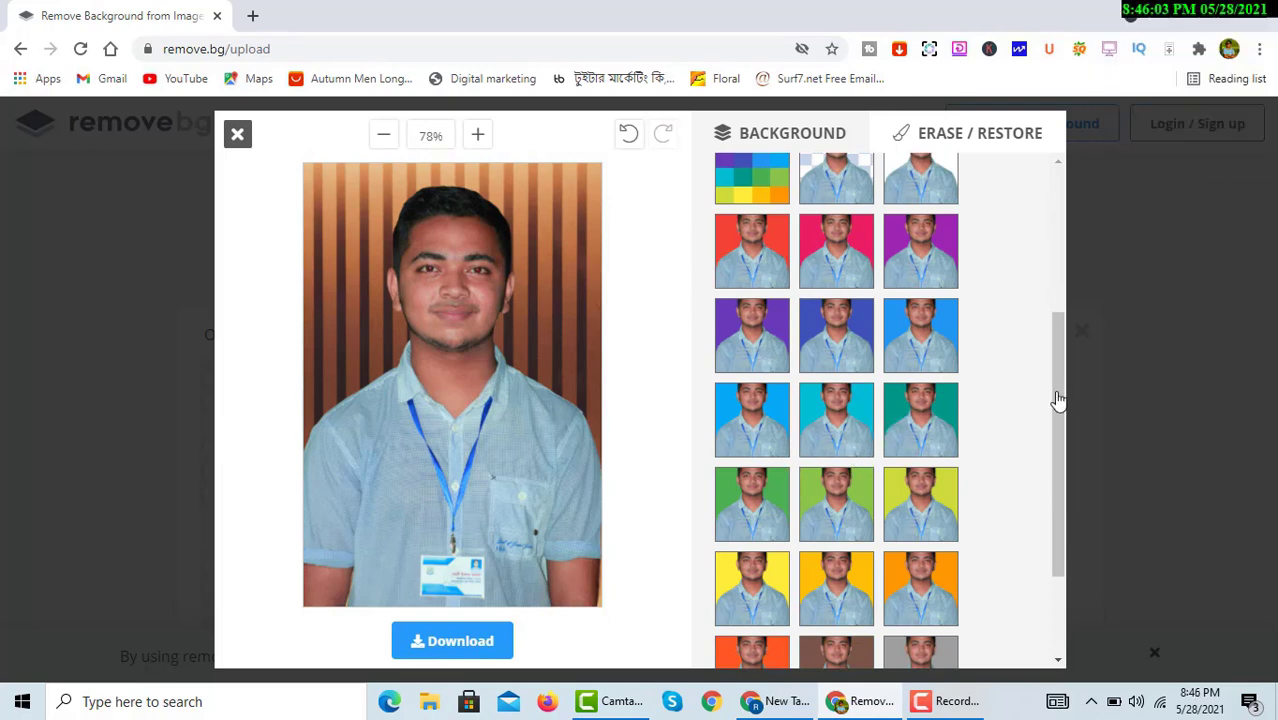
{"action": "left_click_drag", "start_coordinate": [1058, 402], "coordinate": [1058, 380]}
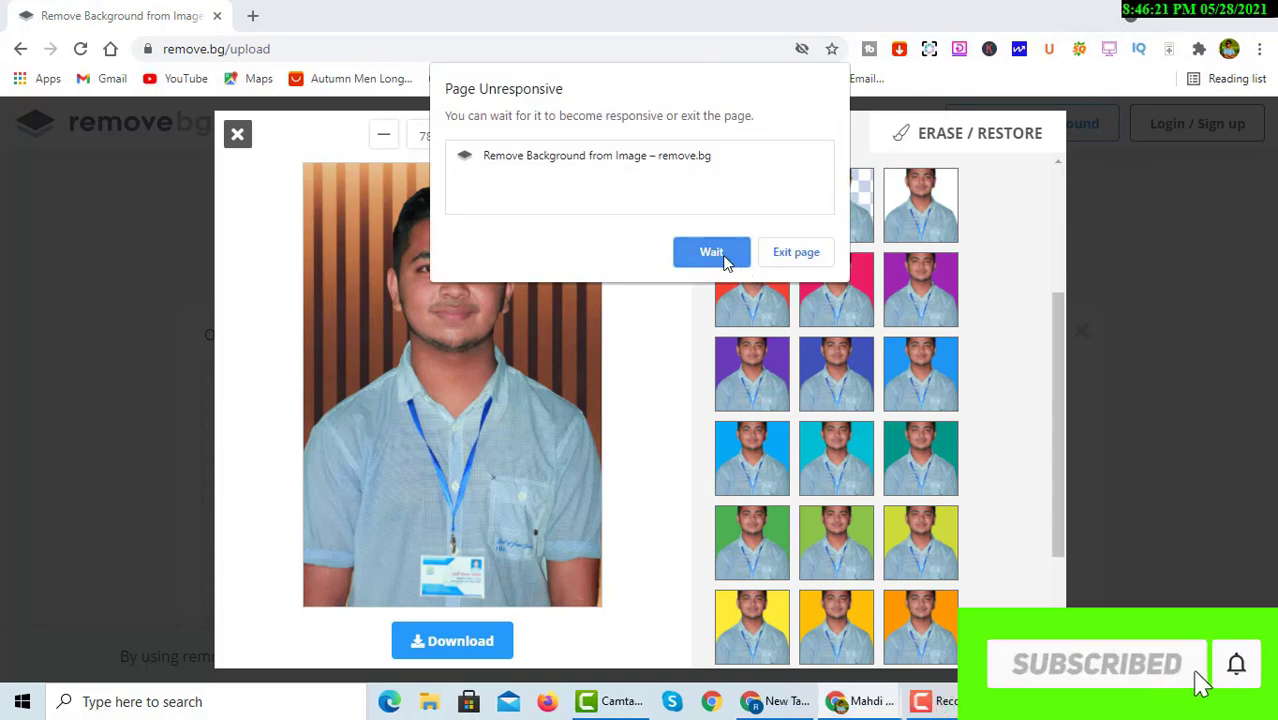
{"action": "left_click", "coordinate": [724, 257]}
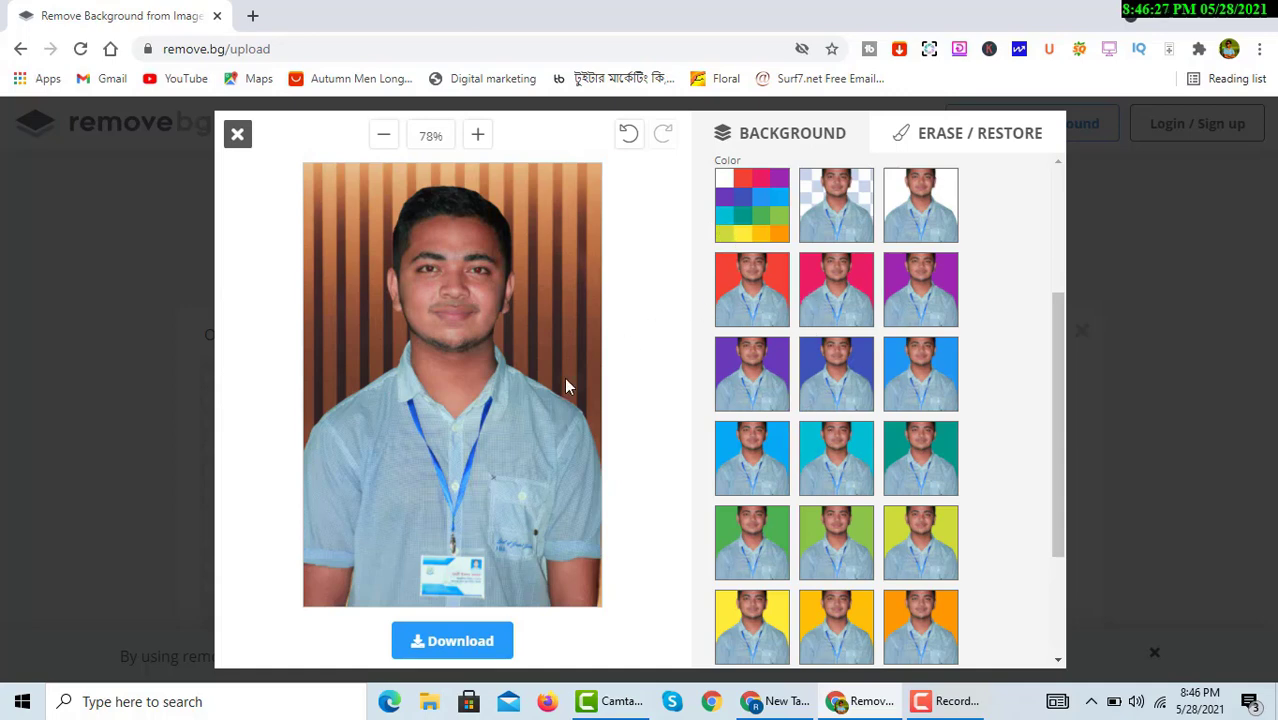
{"action": "scroll", "coordinate": [491, 668], "scroll_direction": "down", "scroll_amount": 2}
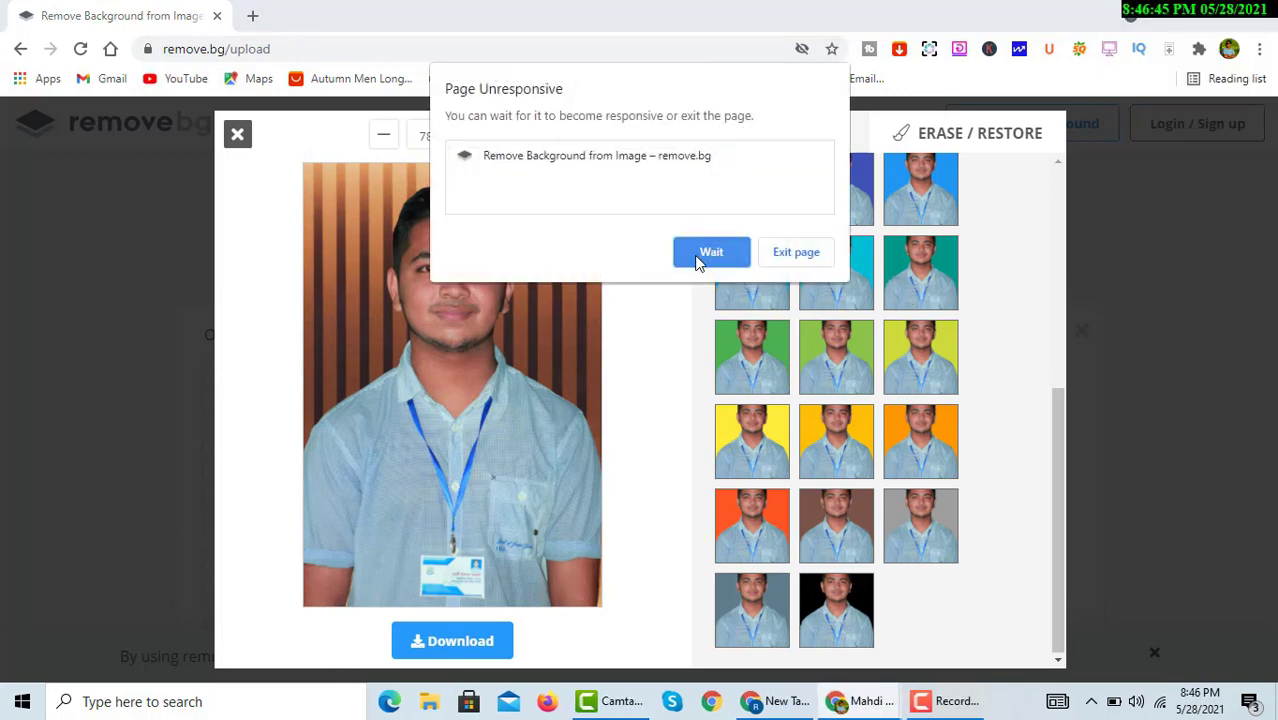
{"action": "left_click", "coordinate": [705, 254]}
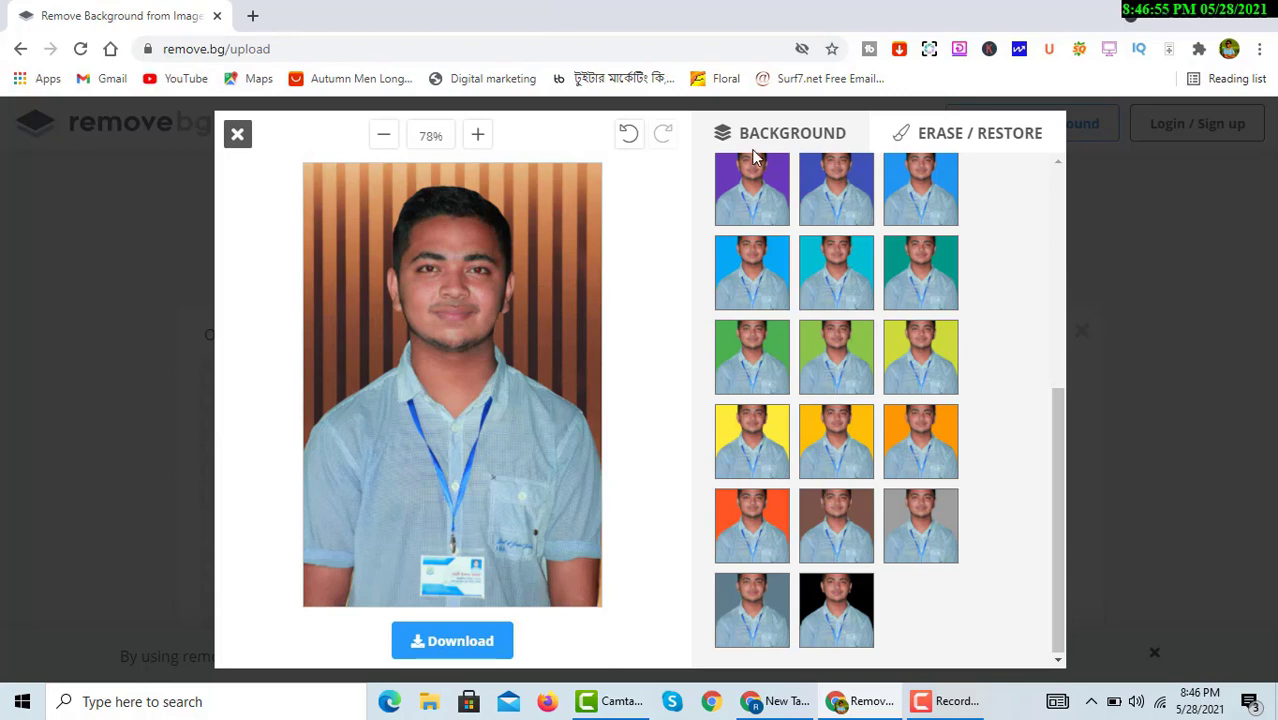
Step: Keep the remove.bg editor open by choosing to wait each time the page is reported as unresponsive
{"action": "left_click", "coordinate": [955, 701]}
{"action": "left_click", "coordinate": [1186, 636]}
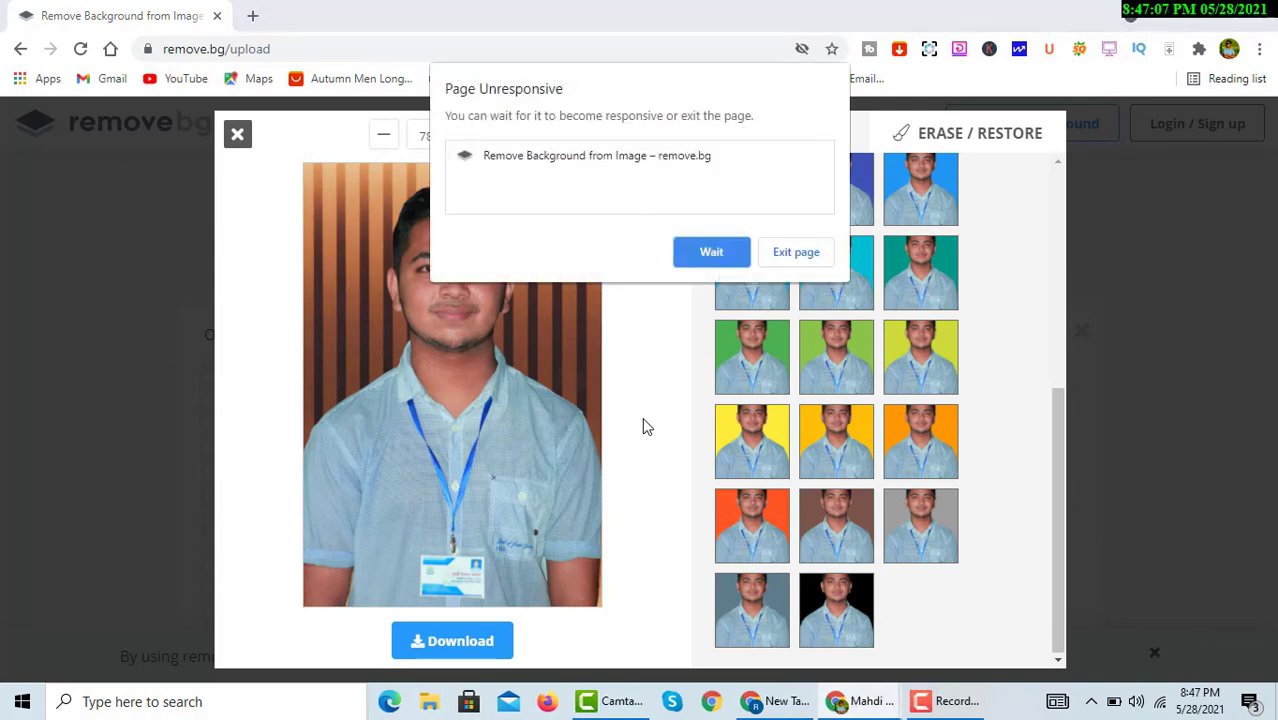
{"action": "left_click", "coordinate": [734, 256]}
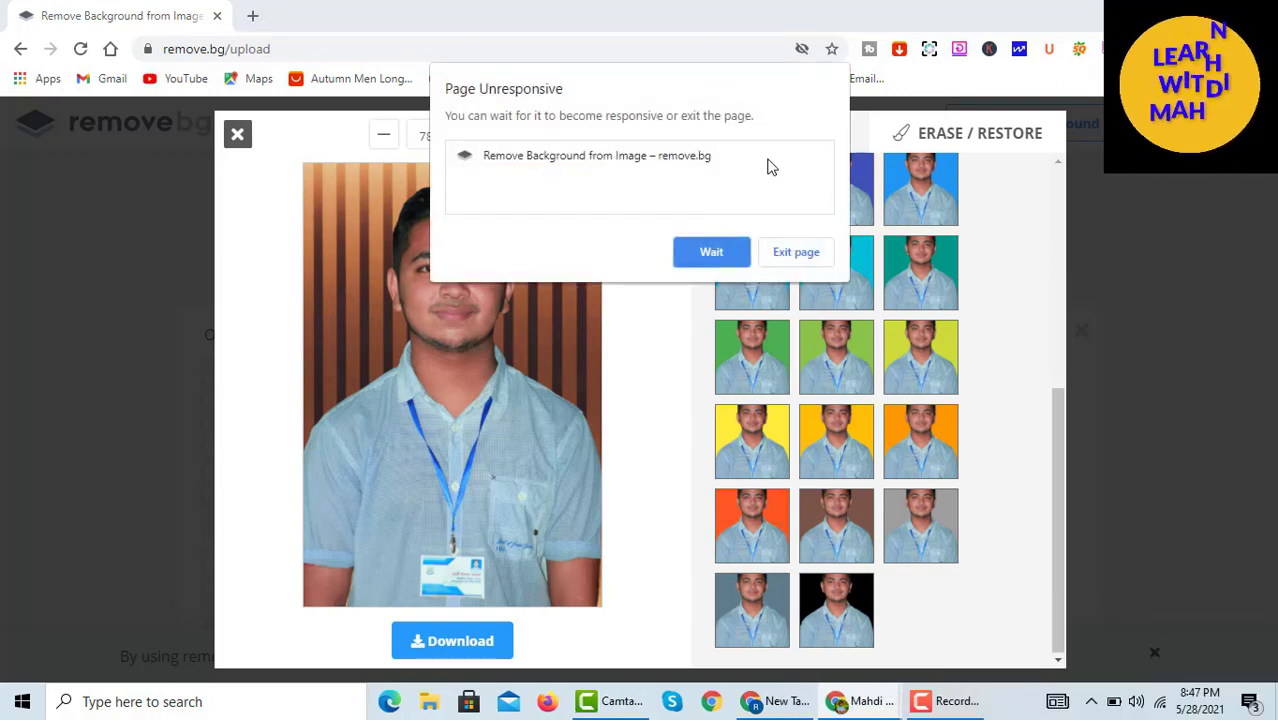
{"action": "left_click", "coordinate": [711, 253]}
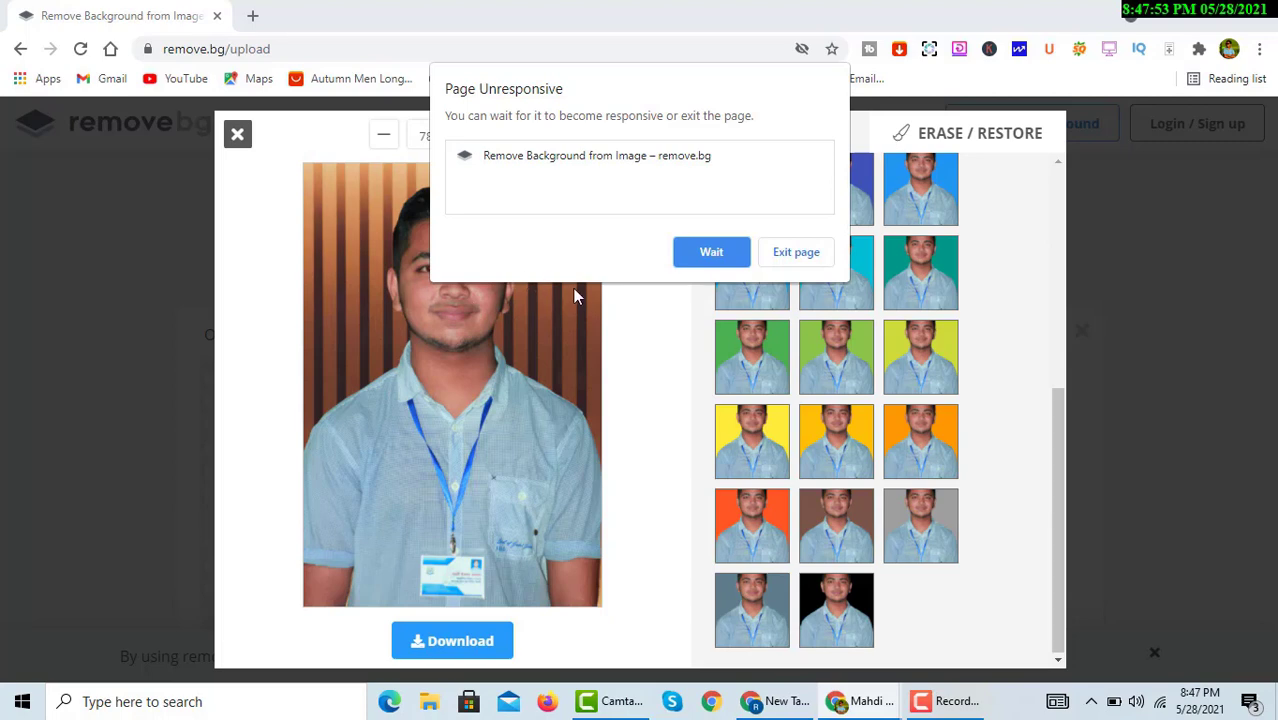
{"action": "left_click", "coordinate": [718, 255]}
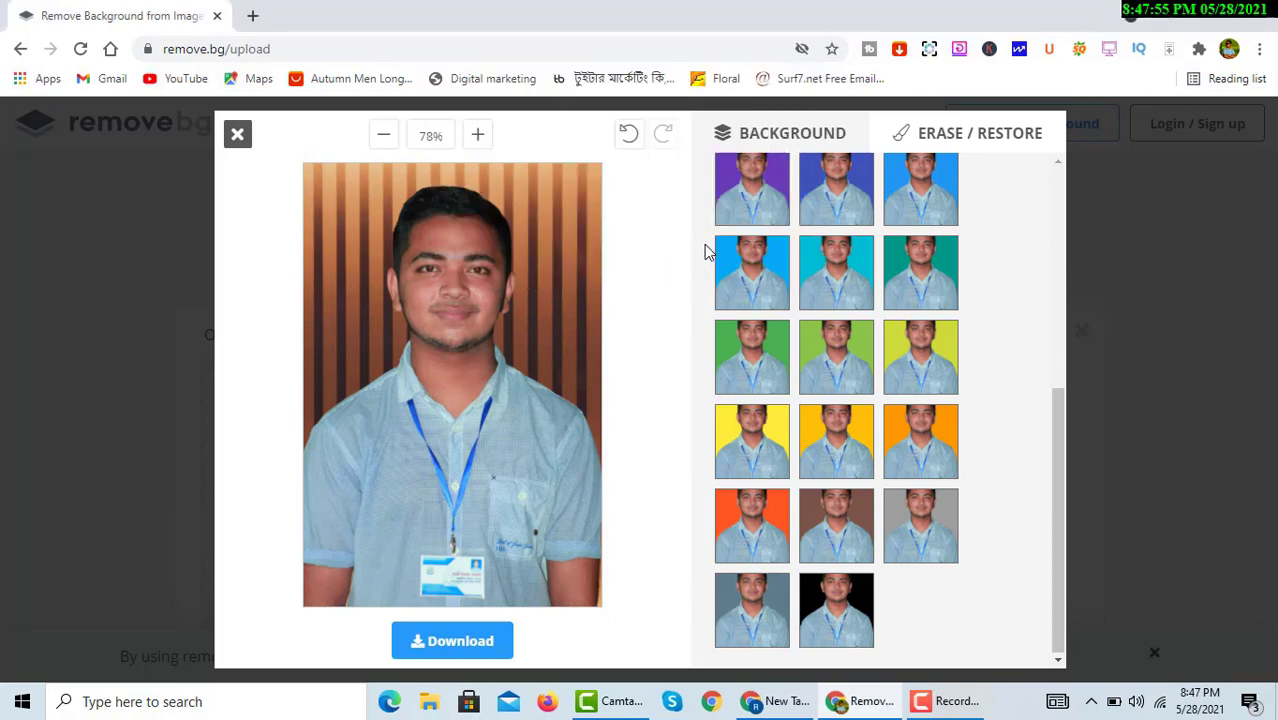